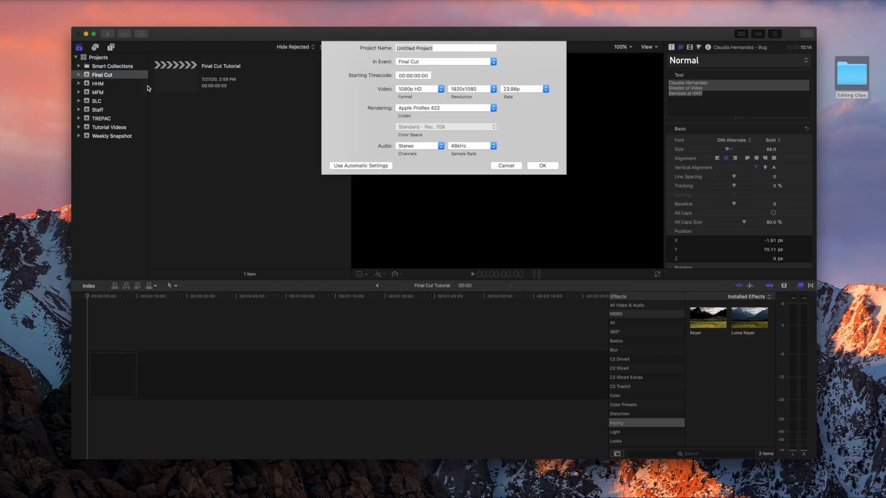
Name the project 'Final Cut 1', keep 1080p HD, 1920x1080 and Apple ProRes 422, and create it.
{"action": "type", "text": "Final Cut 1"}
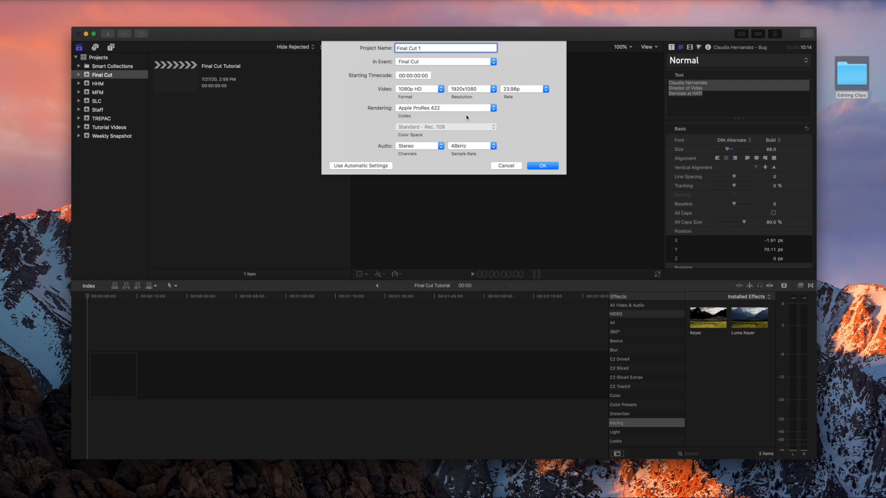
{"action": "left_click", "coordinate": [419, 90]}
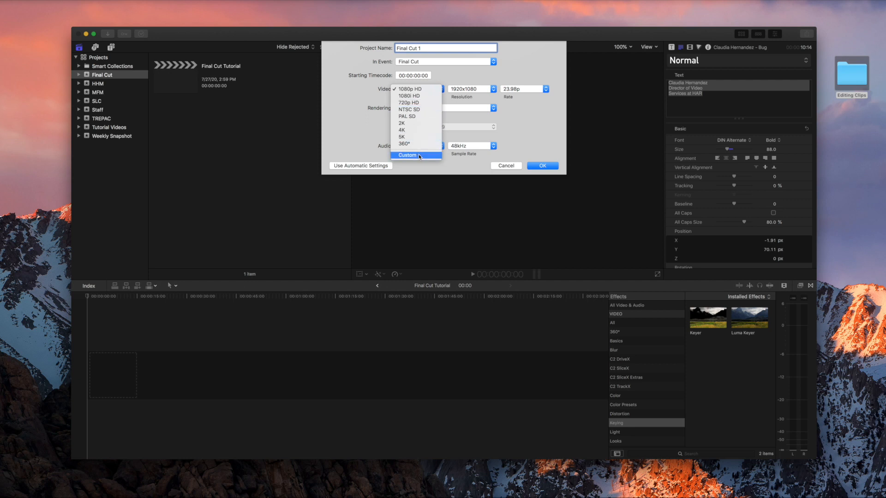
{"action": "left_click", "coordinate": [425, 89]}
{"action": "left_click", "coordinate": [483, 89]}
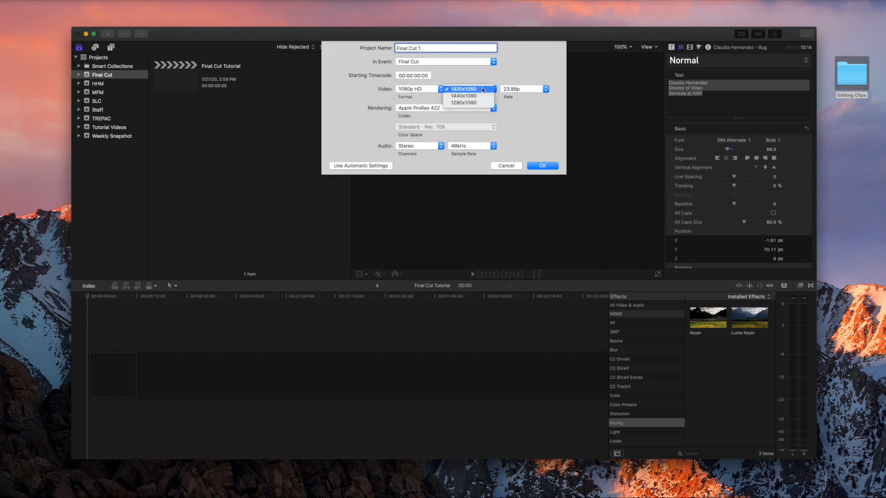
{"action": "left_click", "coordinate": [480, 91]}
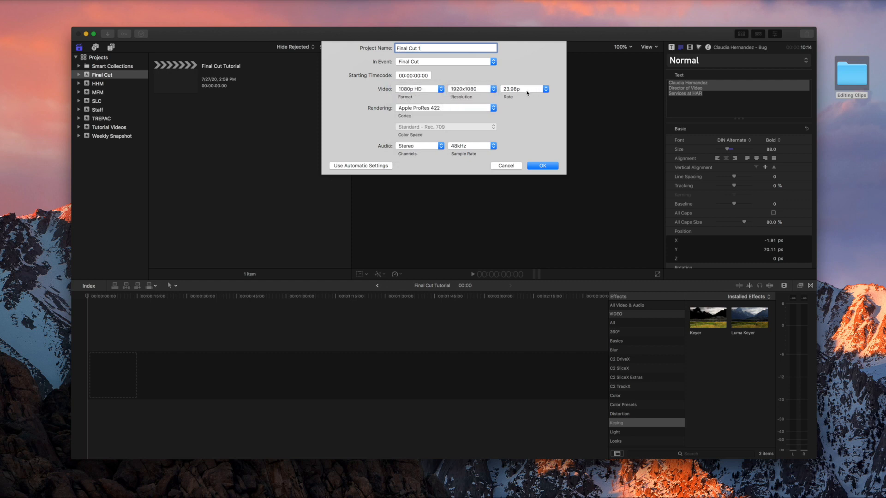
{"action": "left_click", "coordinate": [460, 110]}
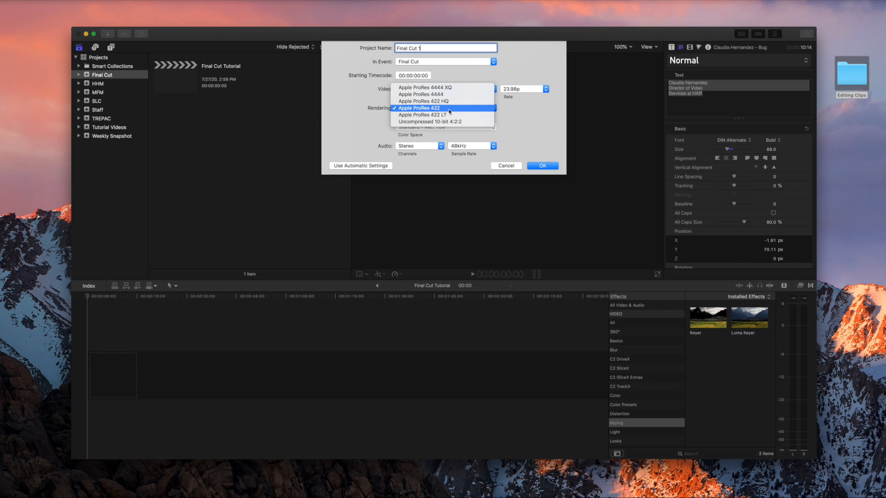
{"action": "left_click", "coordinate": [449, 109]}
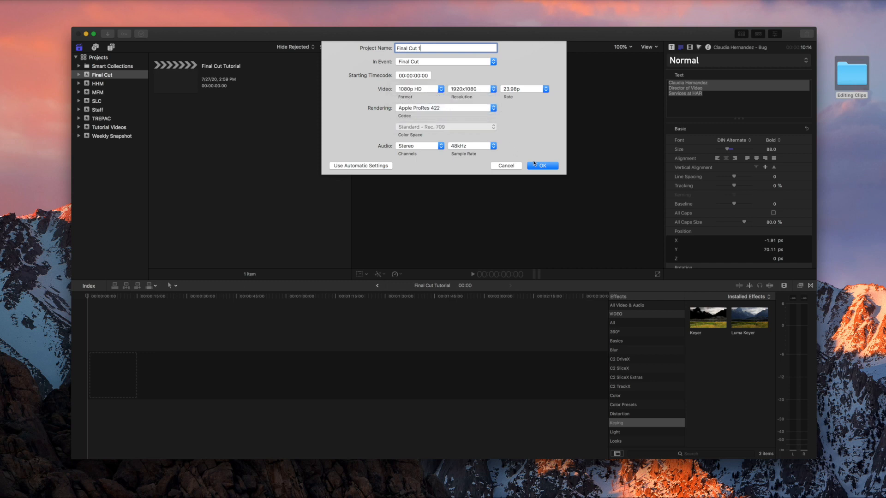
{"action": "left_click", "coordinate": [549, 167]}
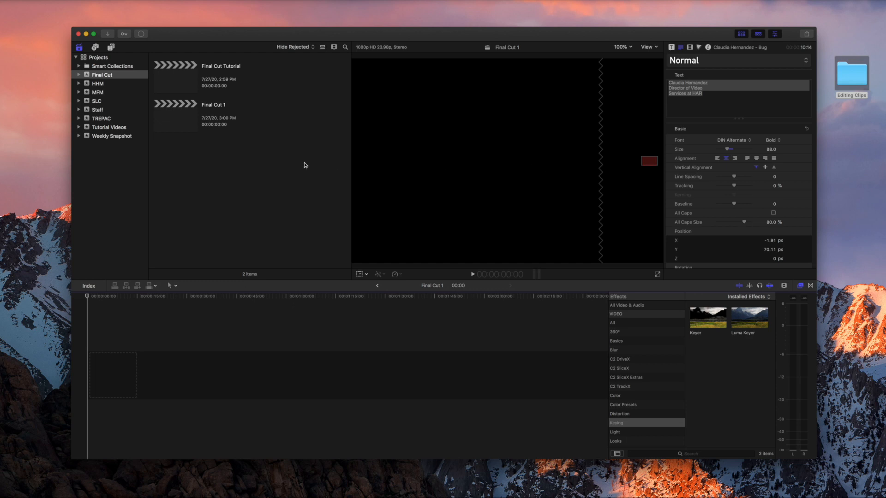
{"action": "left_click", "coordinate": [189, 108]}
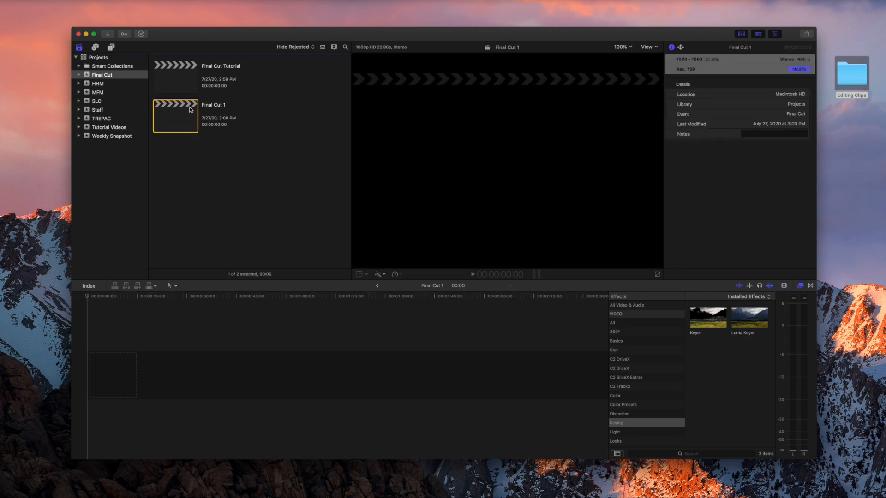
{"action": "left_click", "coordinate": [278, 145]}
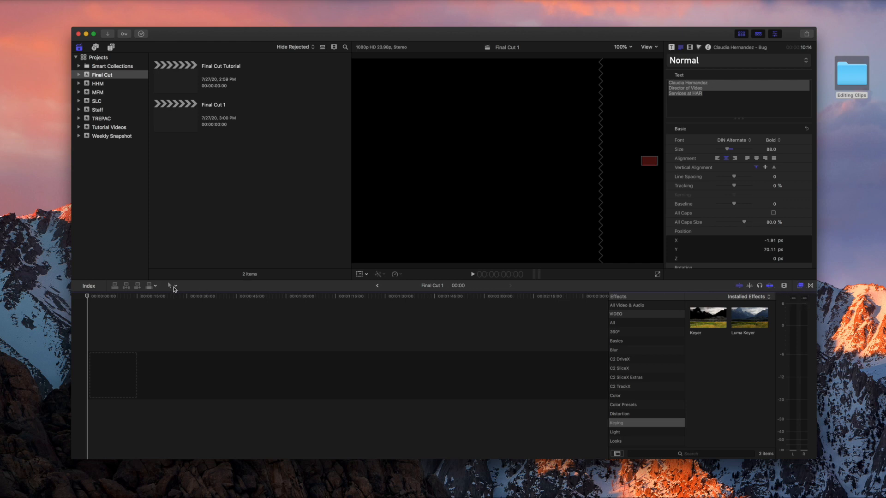
{"action": "left_click", "coordinate": [175, 285]}
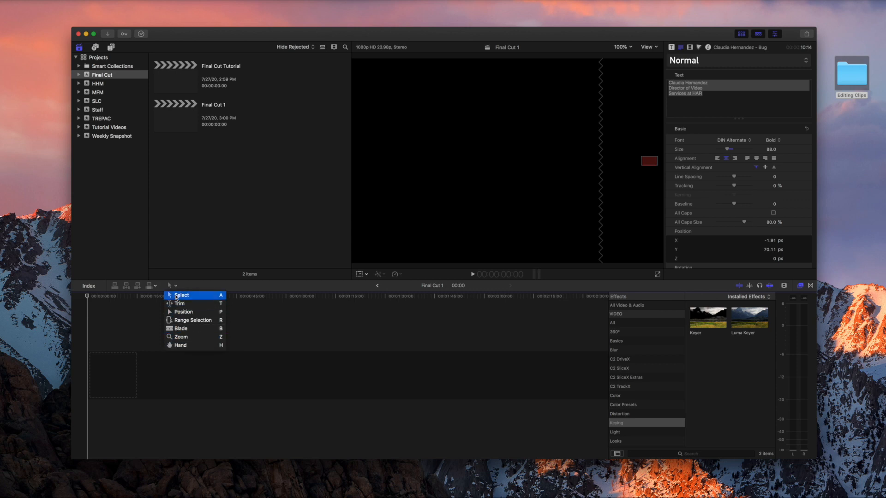
{"action": "left_click", "coordinate": [188, 297]}
{"action": "left_click", "coordinate": [233, 235]}
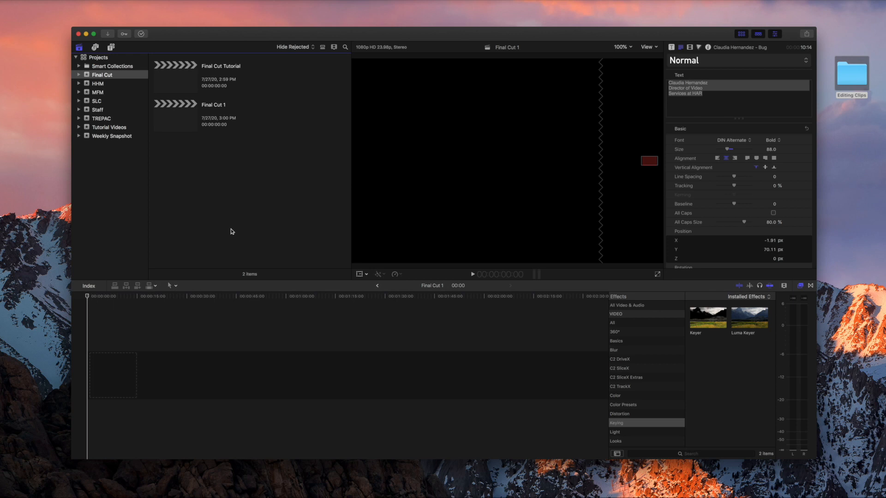
Start Import Media from the browser and navigate to the Desktop's Editing Clips folder.
{"action": "right_click", "coordinate": [263, 175]}
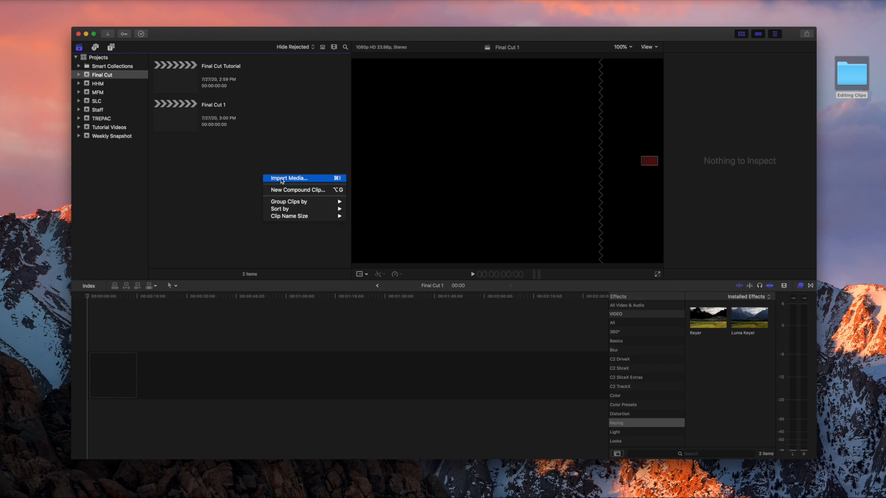
{"action": "left_click", "coordinate": [282, 179]}
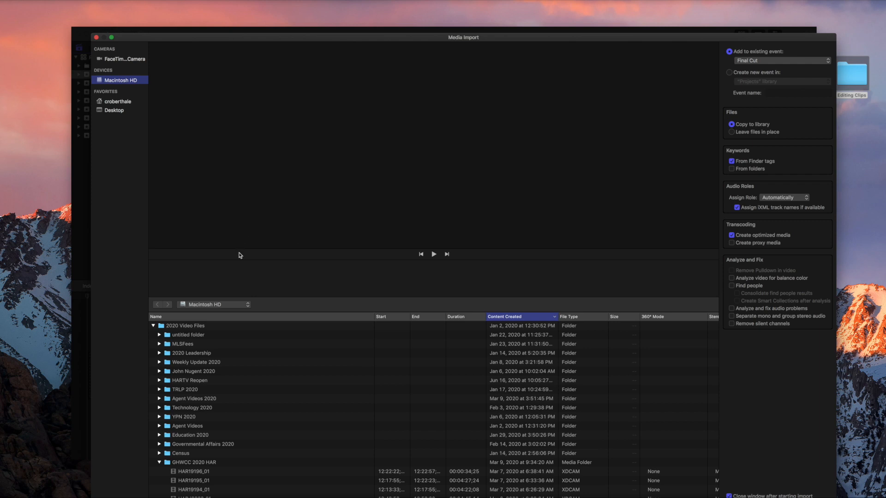
{"action": "left_click", "coordinate": [159, 462]}
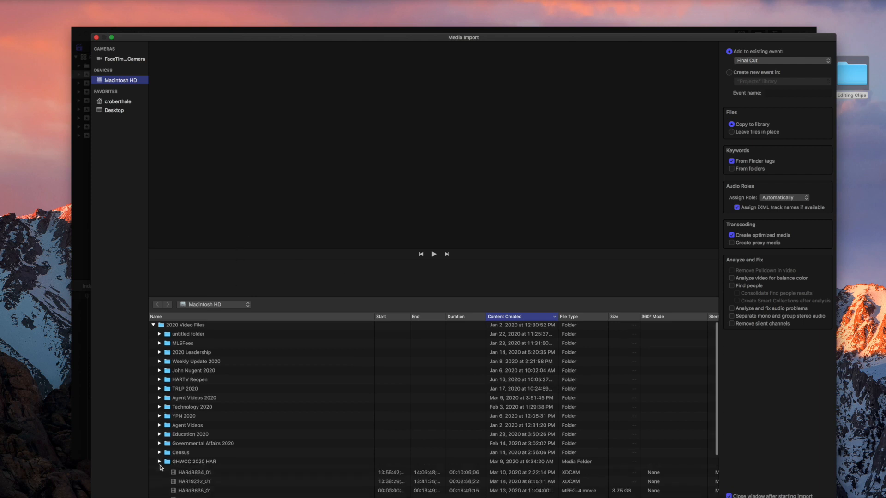
{"action": "left_click", "coordinate": [154, 326]}
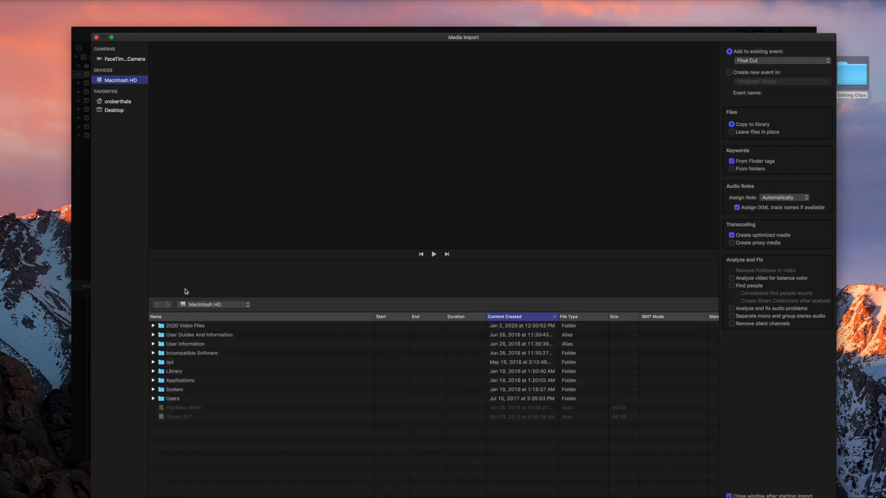
{"action": "left_click", "coordinate": [124, 113]}
{"action": "left_click", "coordinate": [153, 325]}
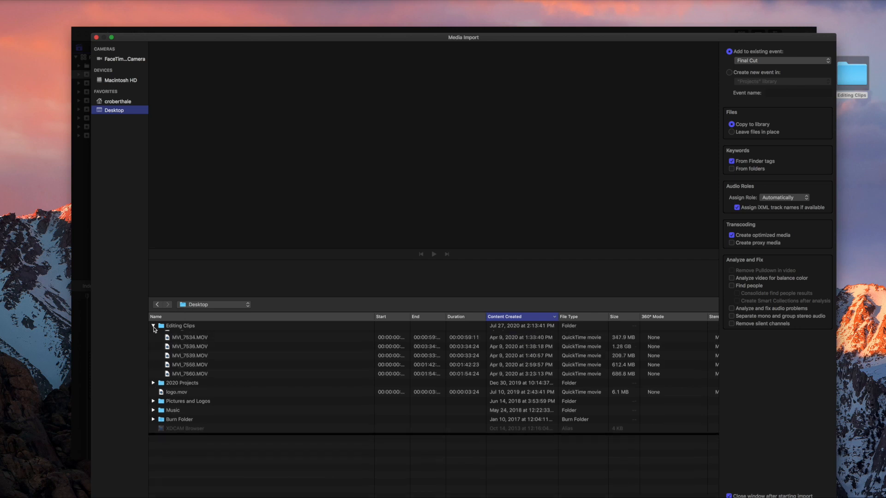
Select all six clips from MVI_7552.MOV onward and import them into the Final Cut event.
{"action": "left_click", "coordinate": [197, 335]}
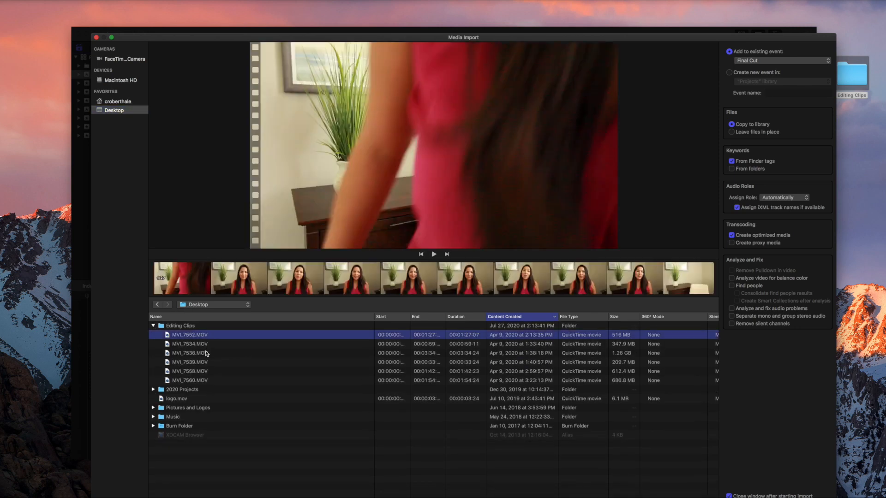
{"action": "left_click", "coordinate": [218, 381], "text": "shift"}
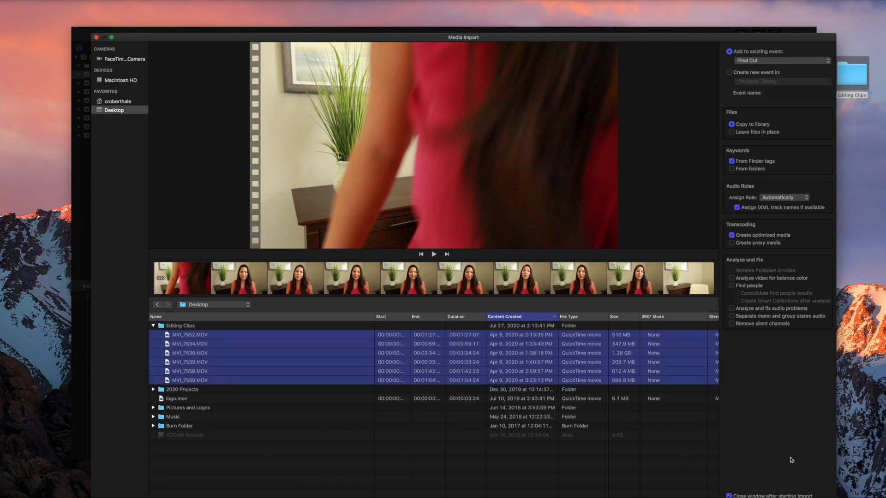
{"action": "left_click_drag", "start_coordinate": [722, 45], "coordinate": [700, 10]}
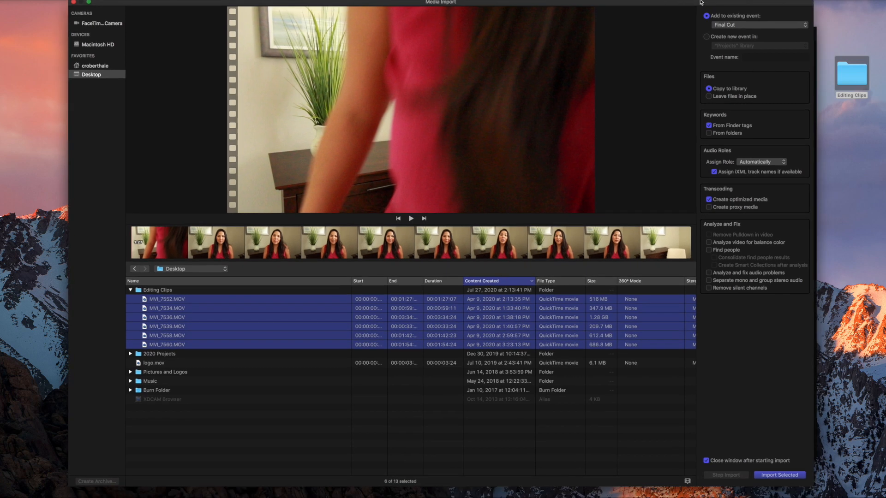
{"action": "left_click", "coordinate": [784, 478]}
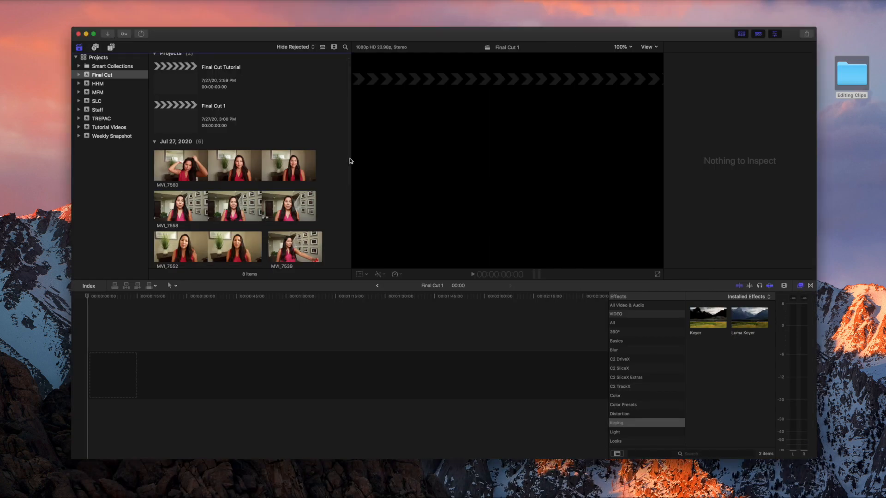
Mark an in-to-out range on clip MVI_7560 and focus the empty Final Cut 1 timeline.
{"action": "left_click", "coordinate": [839, 86]}
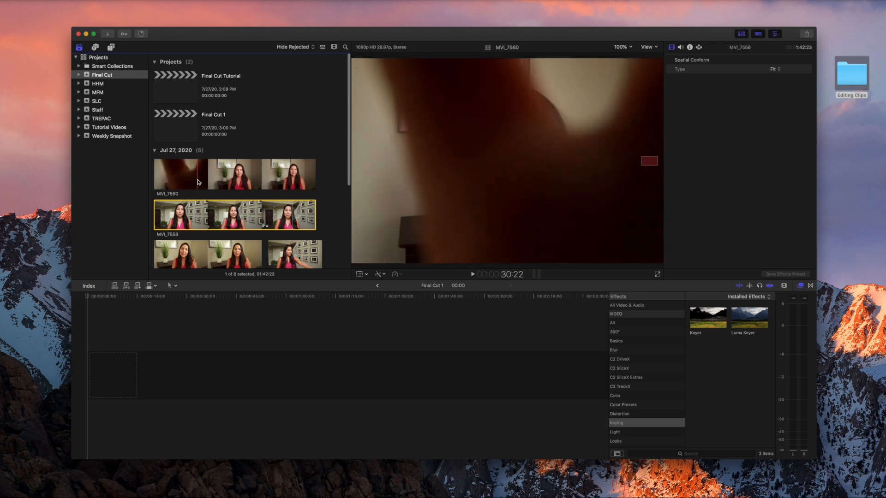
{"action": "left_click", "coordinate": [269, 184]}
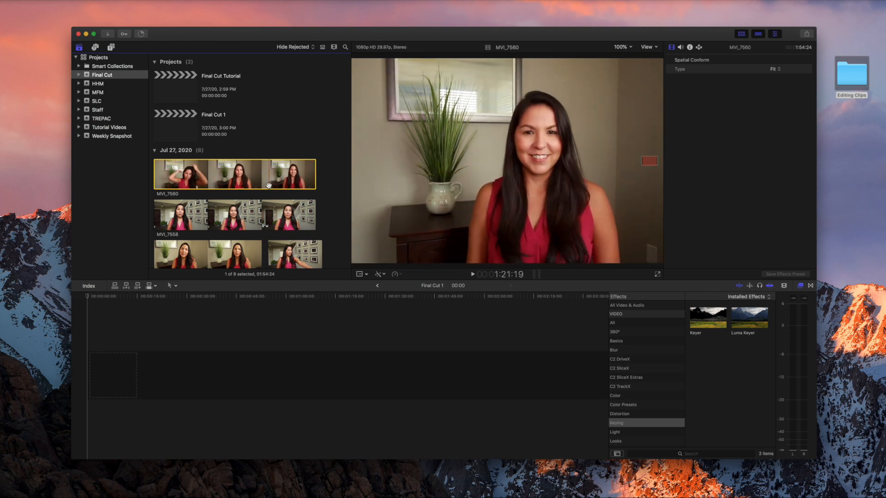
{"action": "key", "text": "i"}
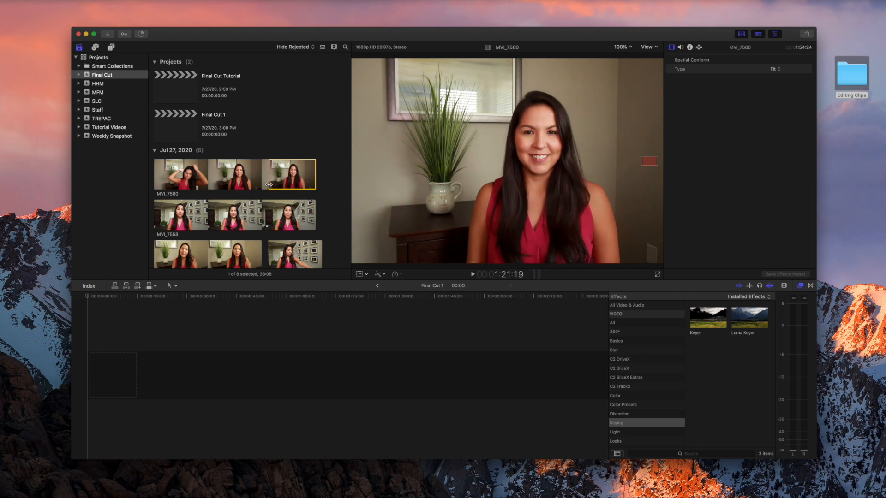
{"action": "key", "text": "space"}
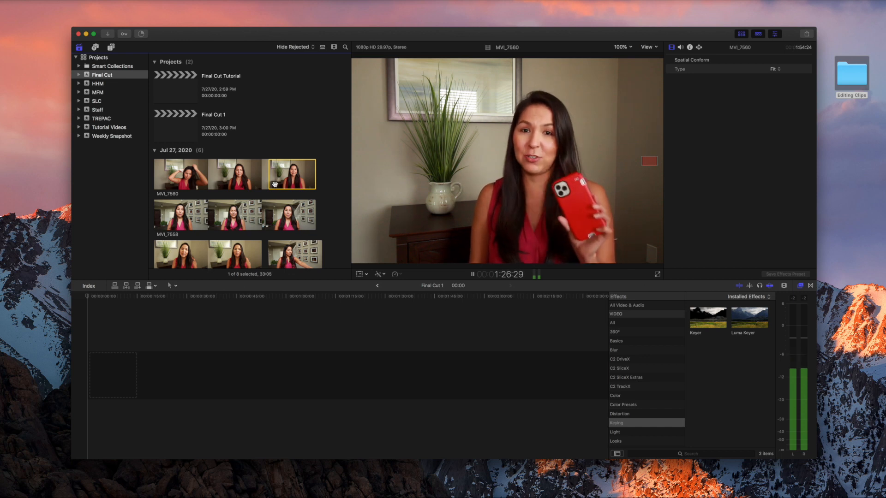
{"action": "key", "text": "space"}
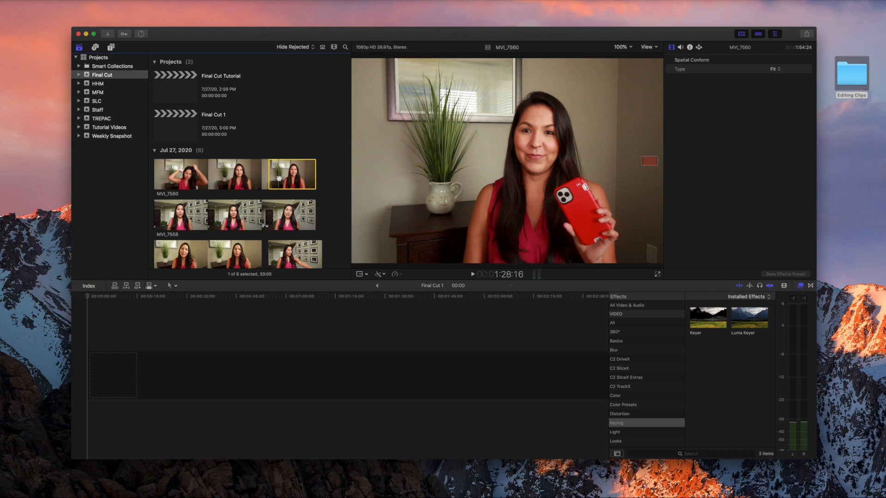
{"action": "key", "text": "o"}
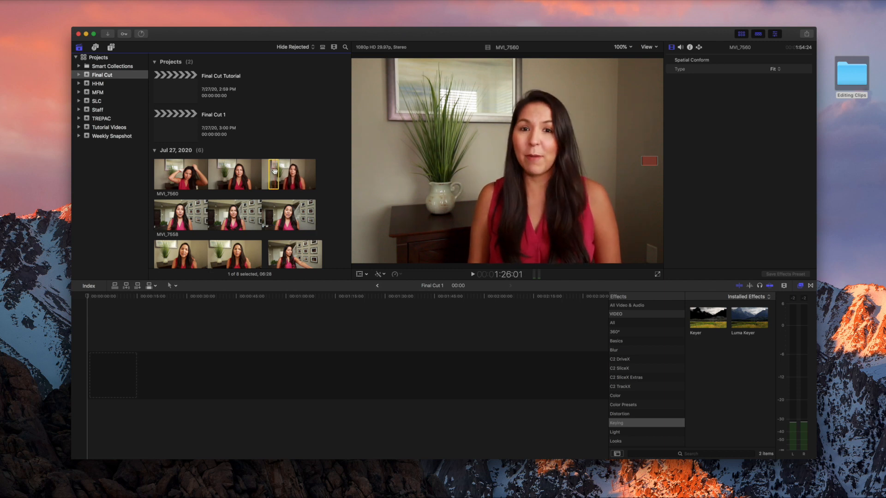
{"action": "left_click", "coordinate": [91, 403]}
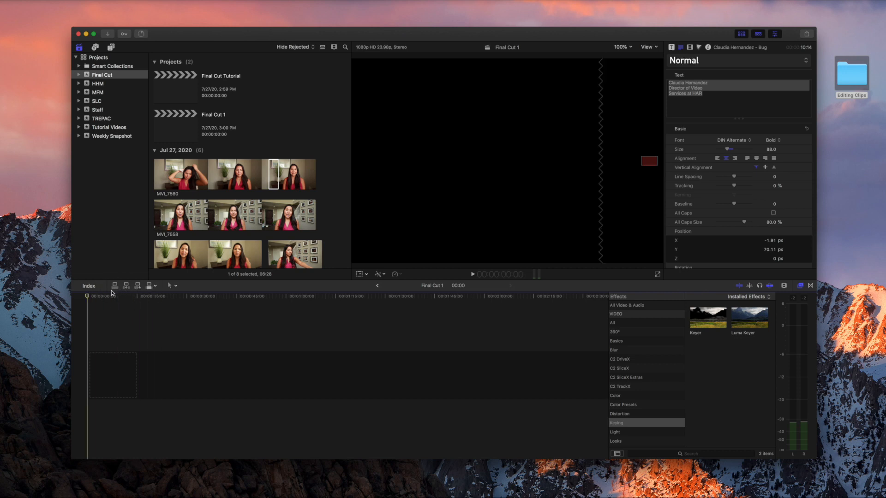
Drag MVI_7560 into the timeline, then mark a second MVI_7560 range and append it after the first.
{"action": "left_click_drag", "start_coordinate": [276, 184], "coordinate": [140, 419]}
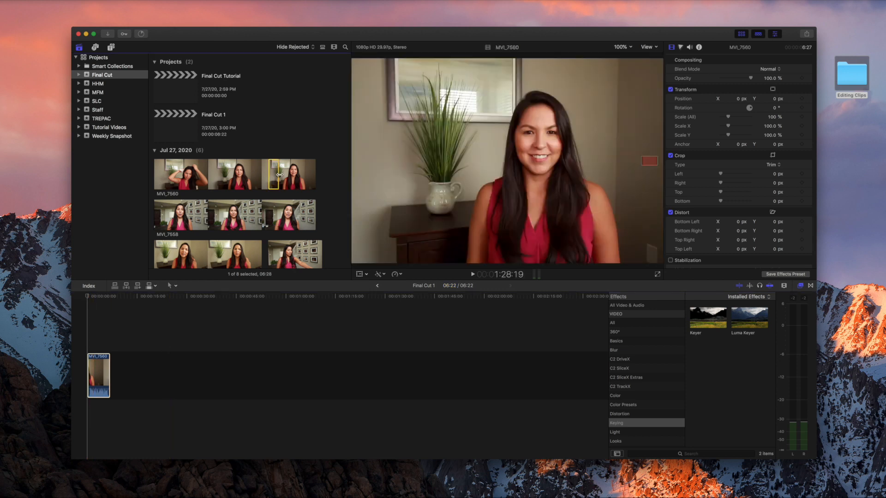
{"action": "left_click", "coordinate": [272, 175]}
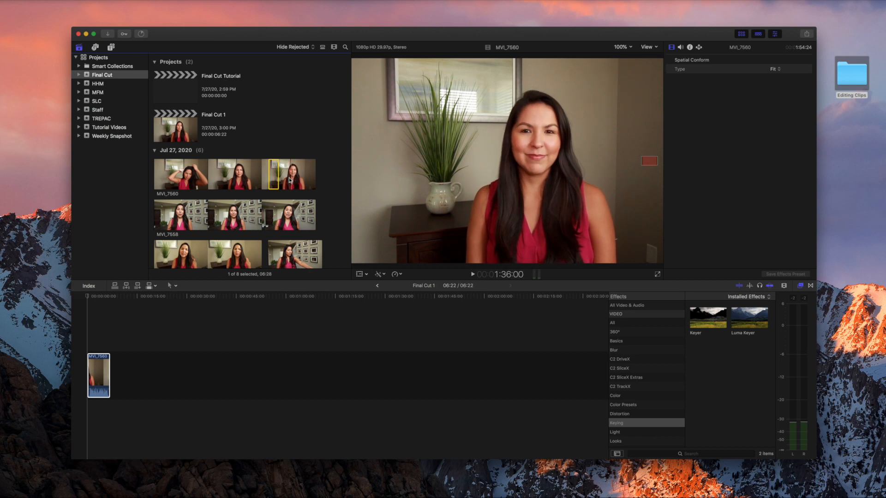
{"action": "key", "text": "i"}
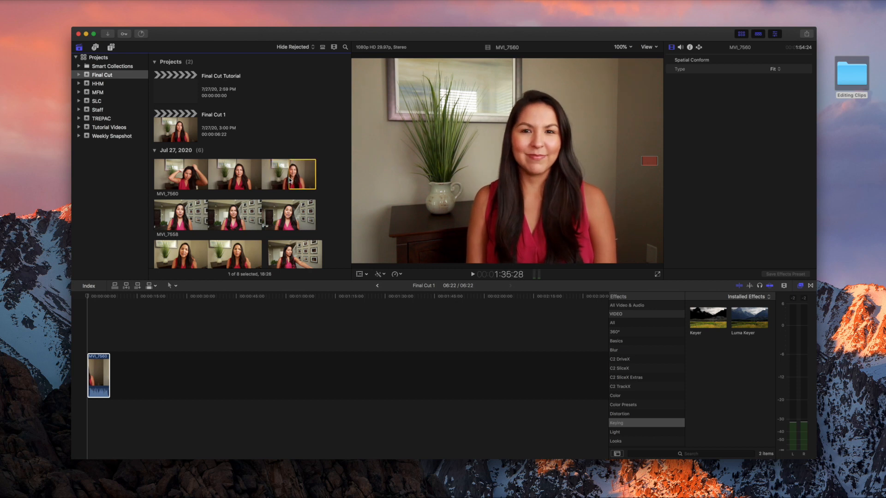
{"action": "key", "text": "space"}
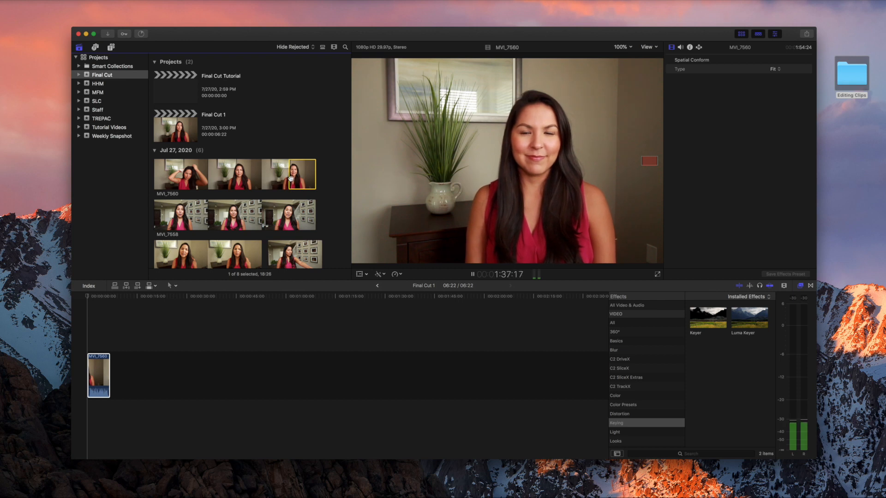
{"action": "key", "text": "space"}
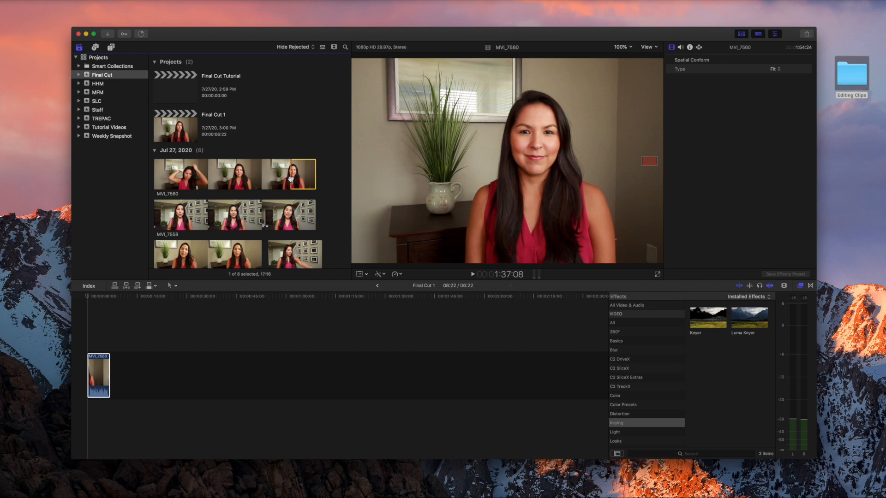
{"action": "key", "text": "space"}
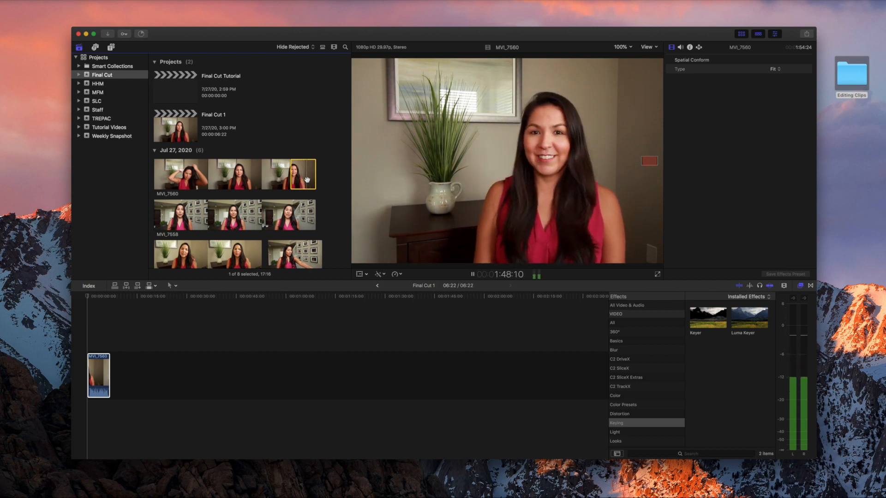
{"action": "key", "text": "space"}
{"action": "key", "text": "o"}
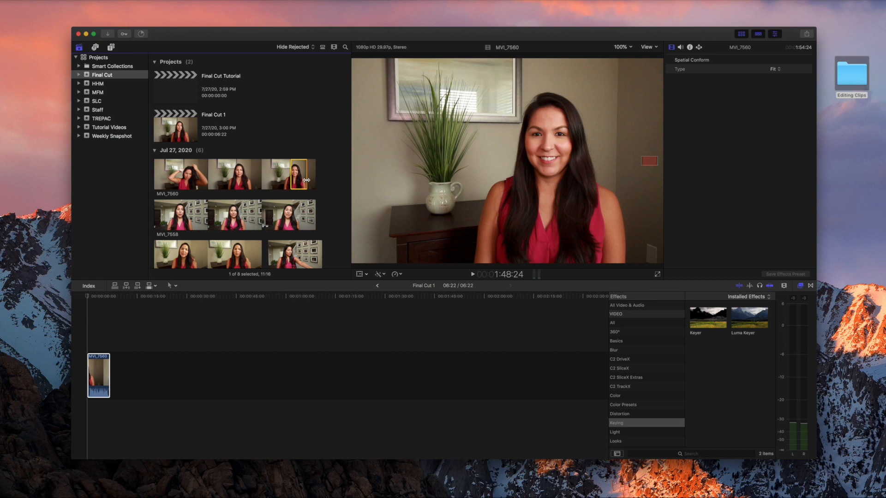
{"action": "left_click_drag", "start_coordinate": [299, 181], "coordinate": [117, 377]}
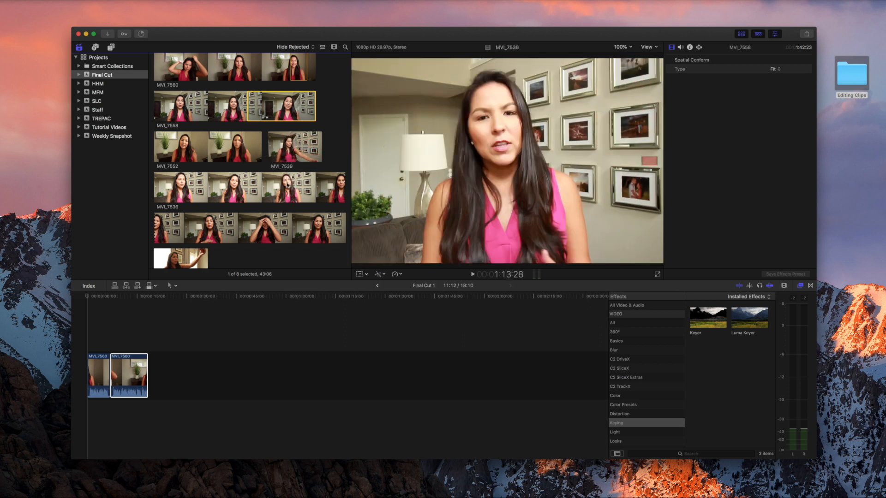
{"action": "left_click", "coordinate": [114, 355]}
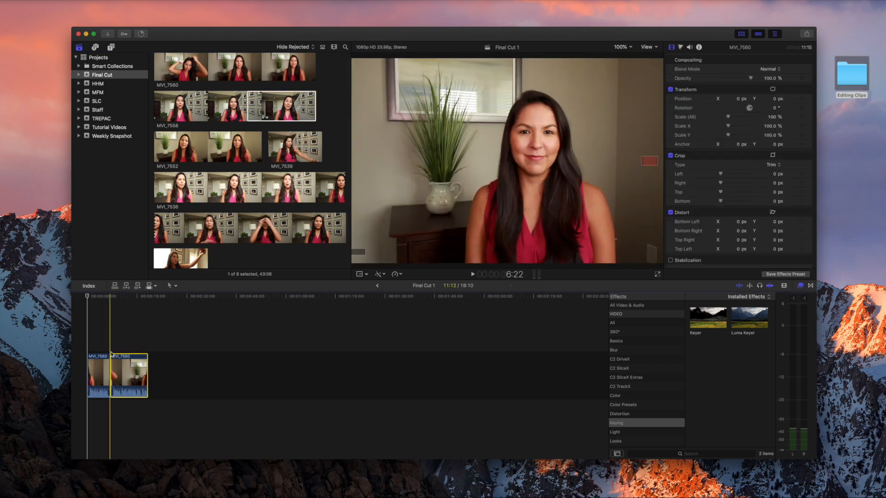
Mark a 7:00 range on MVI_7558 and insert it between the two MVI_7560 clips.
{"action": "left_click", "coordinate": [310, 100]}
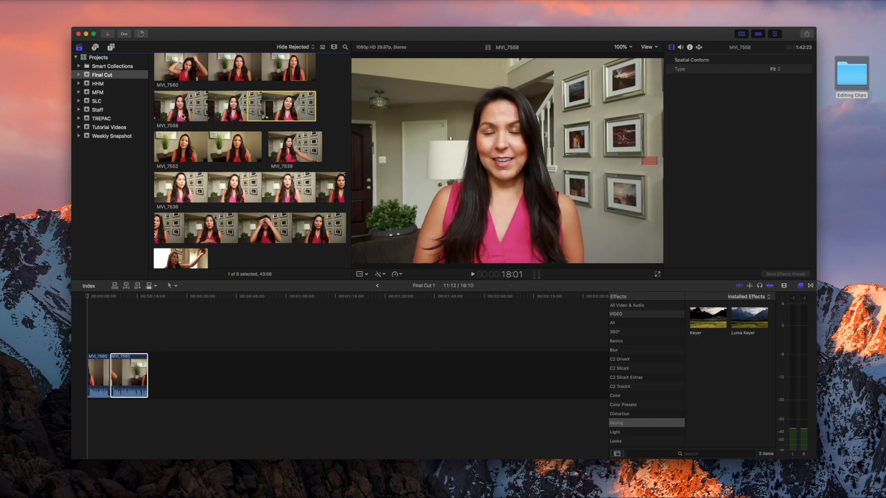
{"action": "key", "text": "i"}
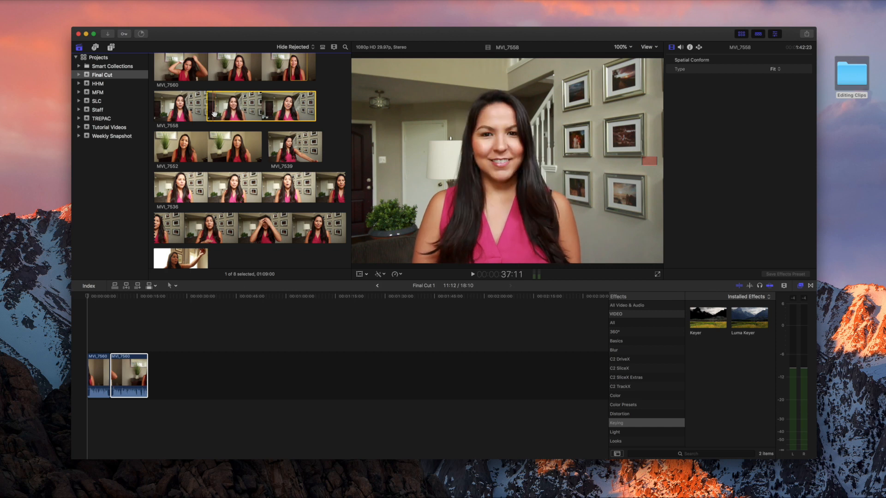
{"action": "key", "text": "space"}
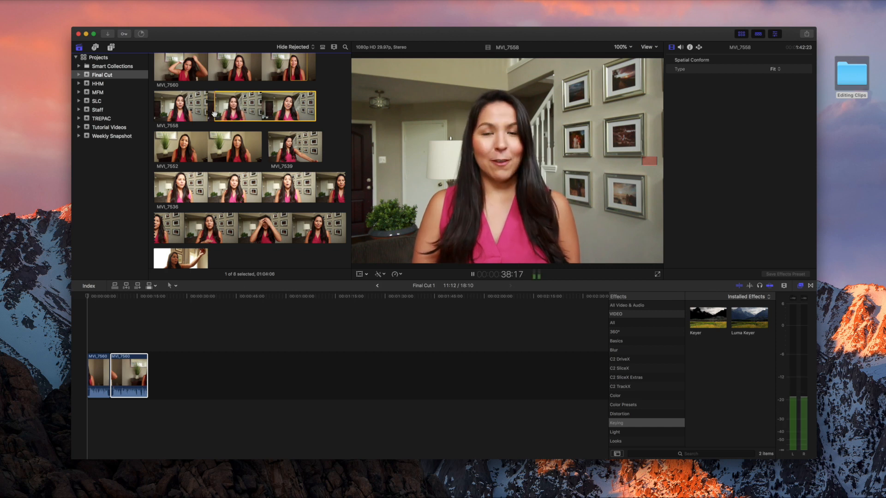
{"action": "key", "text": "space"}
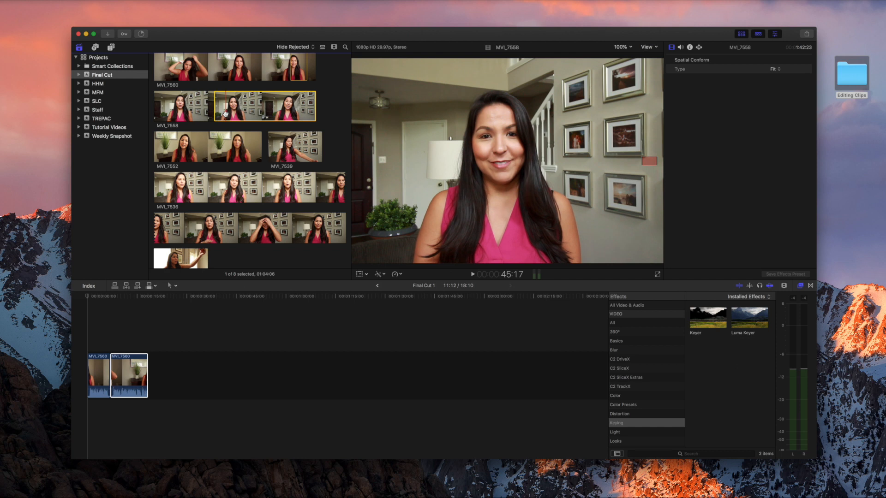
{"action": "key", "text": "o"}
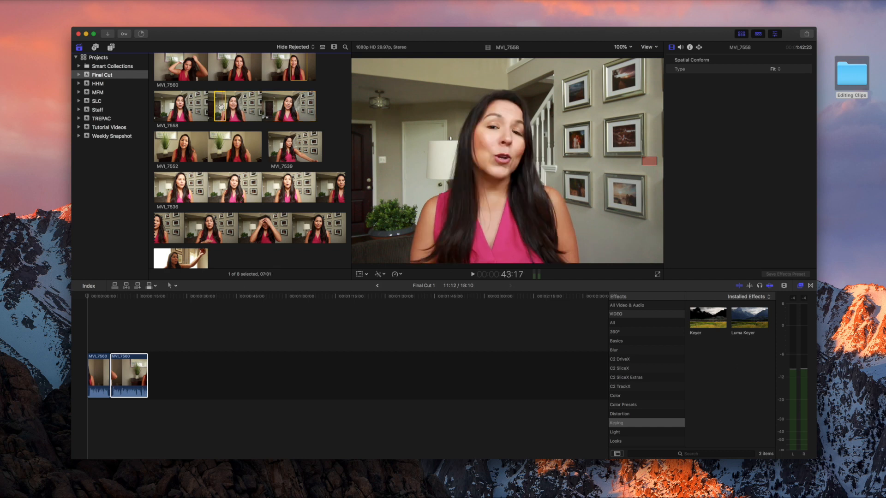
{"action": "left_click_drag", "start_coordinate": [221, 108], "coordinate": [214, 146]}
{"action": "left_click_drag", "start_coordinate": [175, 247], "coordinate": [113, 362]}
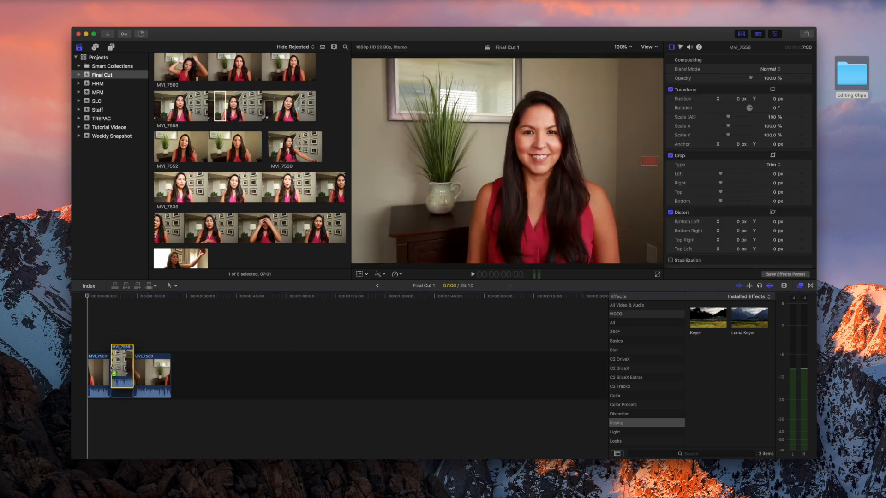
Play the 25:10 MVI_7560, MVI_7558, MVI_7560 sequence from the first cut, then zoom the timeline in.
{"action": "left_click", "coordinate": [106, 344]}
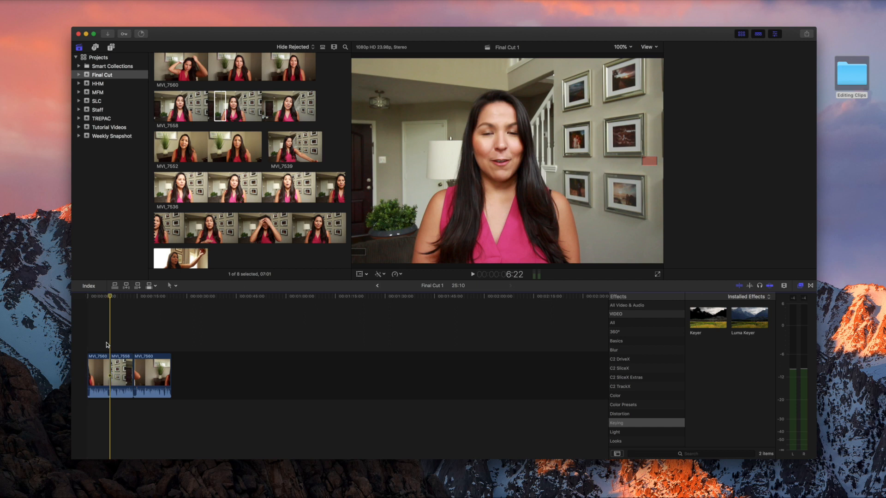
{"action": "key", "text": "space"}
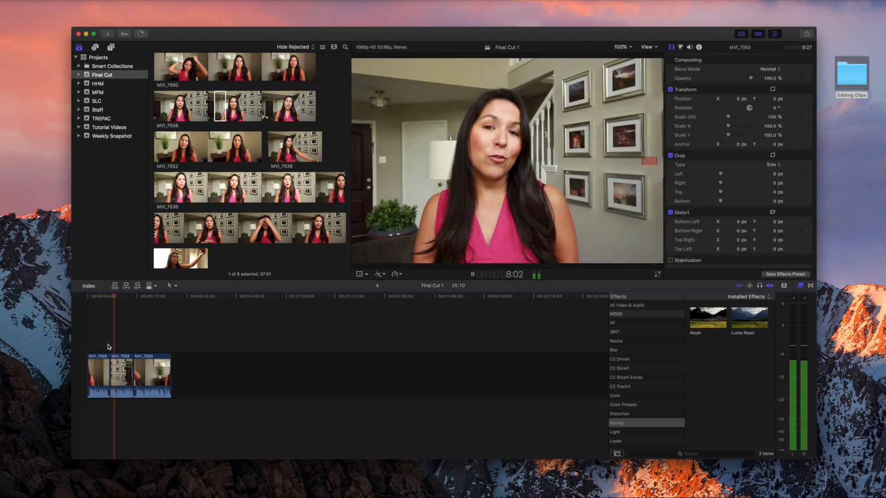
{"action": "key", "text": "space"}
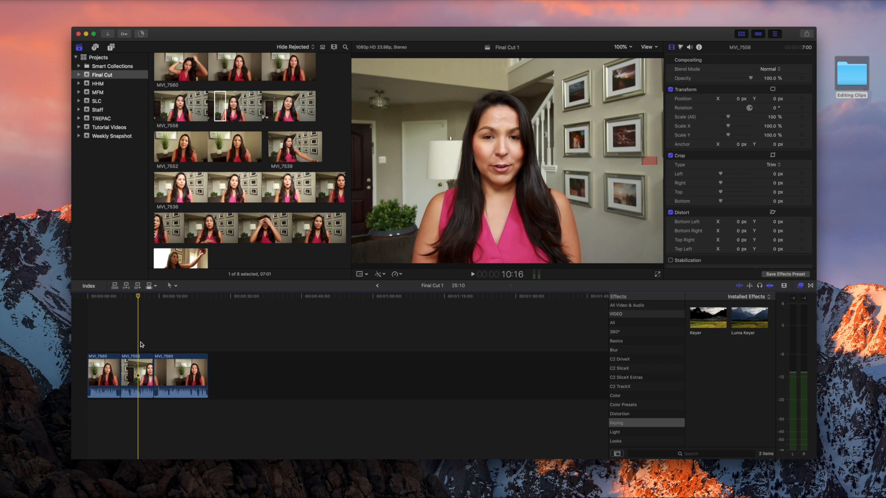
{"action": "key", "text": "super+equal"}
{"action": "key", "text": "super+equal"}
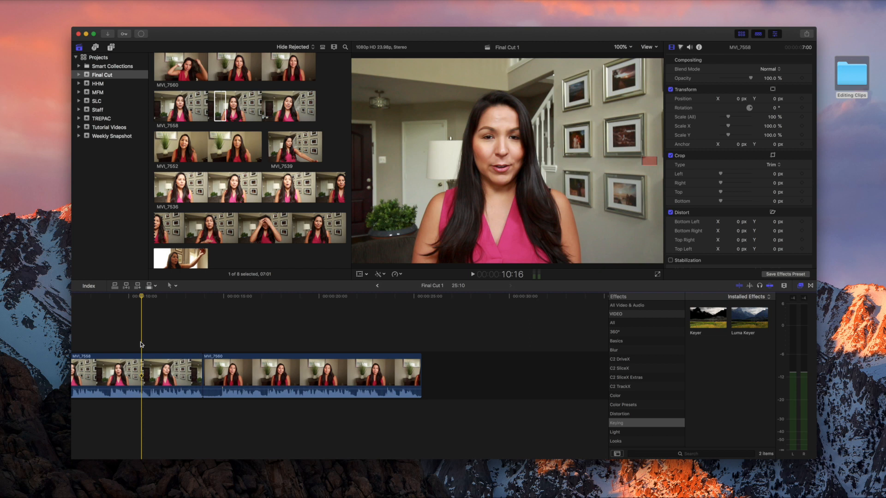
Extend the first MVI_7560 clip's end by 17 frames and trim seven frames off its start.
{"action": "key", "text": "super+equal"}
{"action": "scroll", "coordinate": [221, 353], "scroll_direction": "left", "scroll_amount": 6}
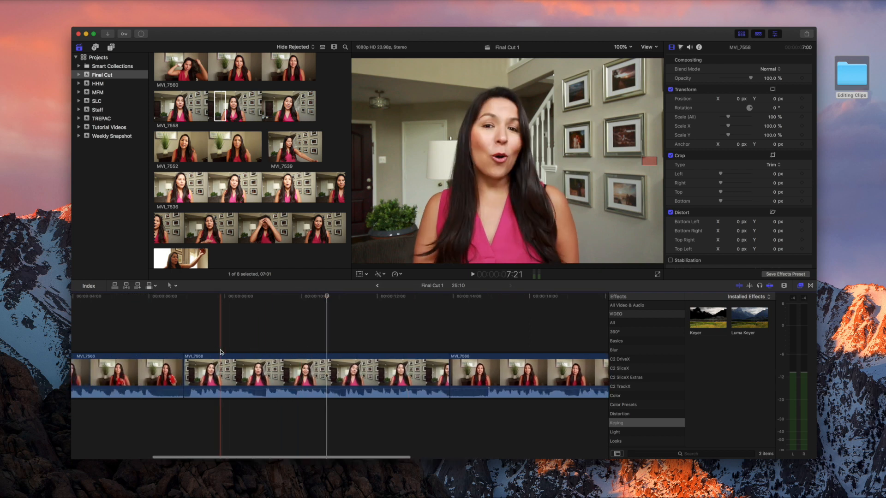
{"action": "scroll", "coordinate": [219, 352], "scroll_direction": "left", "scroll_amount": 2}
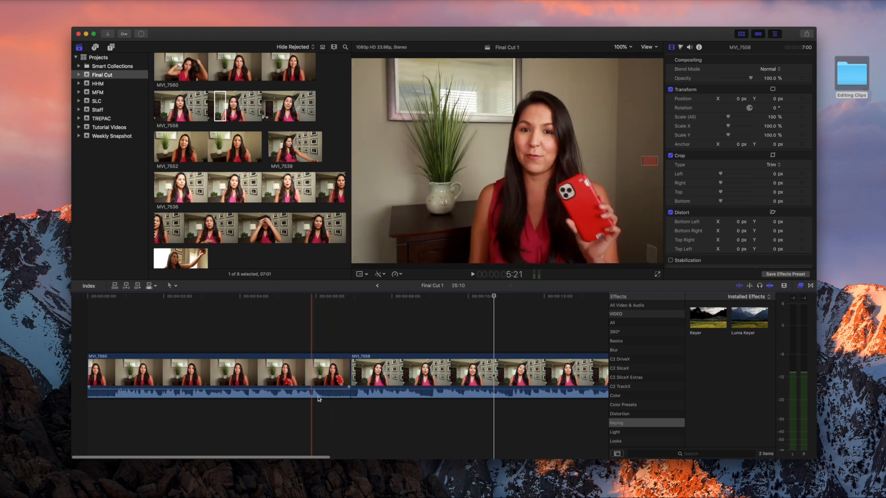
{"action": "left_click", "coordinate": [347, 372]}
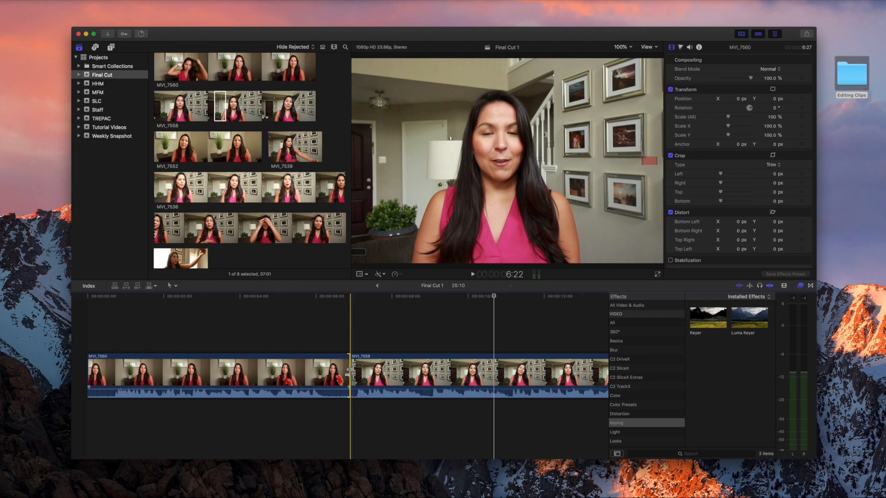
{"action": "left_click_drag", "start_coordinate": [348, 372], "coordinate": [323, 374]}
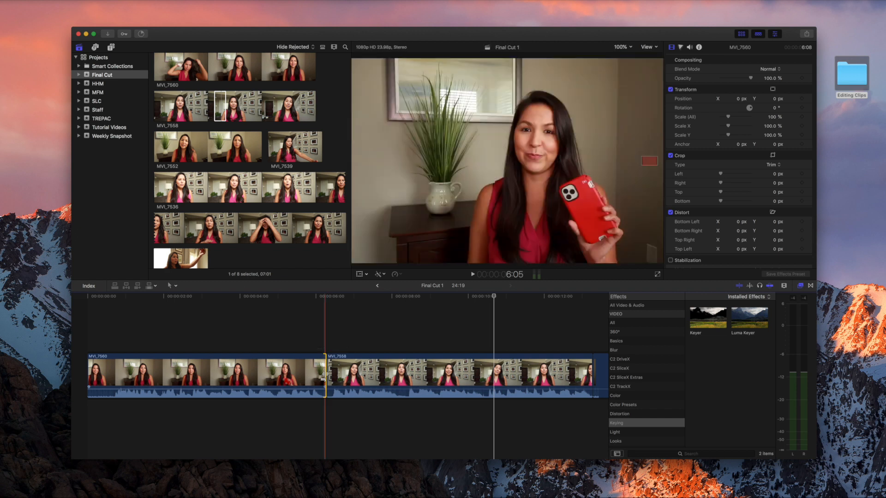
{"action": "left_click_drag", "start_coordinate": [89, 368], "coordinate": [114, 367]}
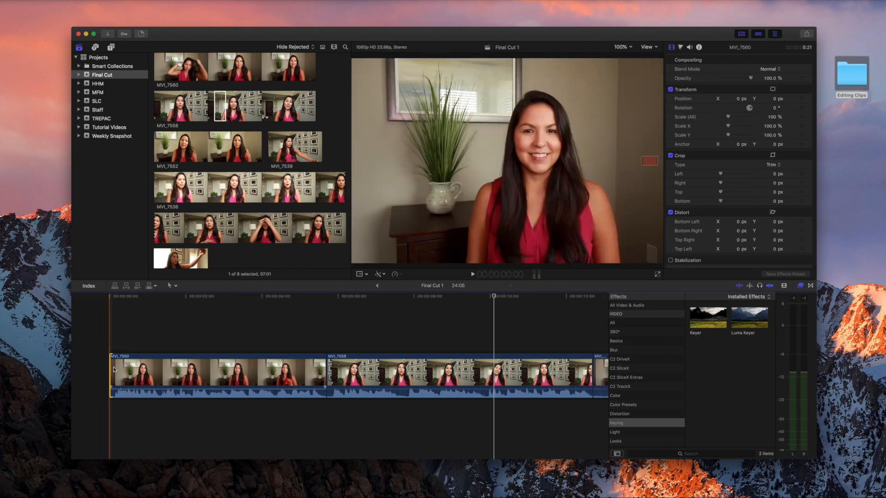
Move the MVI_7558/MVI_7560 cut 12 frames later and play back the 23:09 result.
{"action": "scroll", "coordinate": [275, 375], "scroll_direction": "right", "scroll_amount": 6}
{"action": "scroll", "coordinate": [277, 375], "scroll_direction": "right", "scroll_amount": 6}
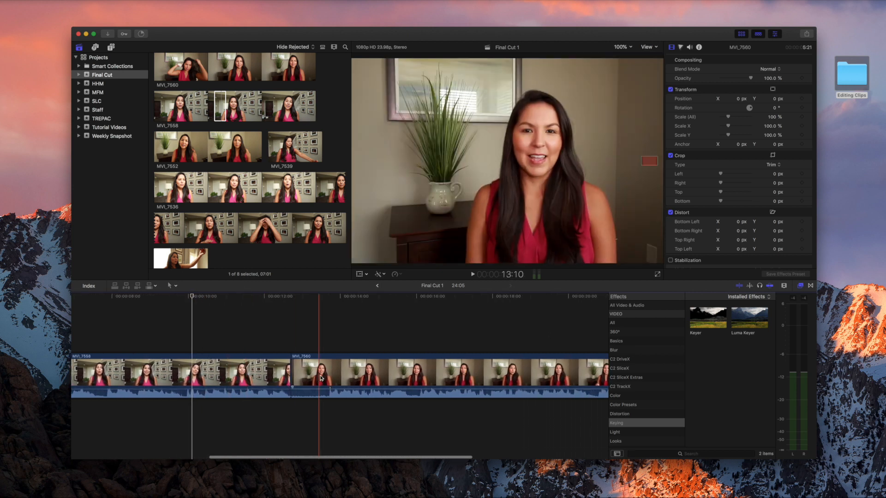
{"action": "left_click", "coordinate": [293, 376]}
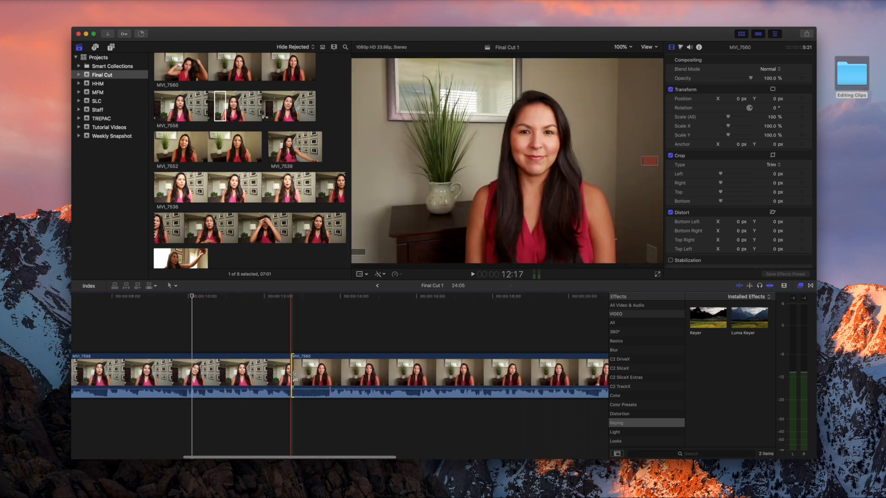
{"action": "left_click", "coordinate": [294, 378]}
{"action": "left_click_drag", "start_coordinate": [292, 379], "coordinate": [325, 379]}
{"action": "key", "text": "space"}
{"action": "scroll", "coordinate": [334, 379], "scroll_direction": "left", "scroll_amount": 10}
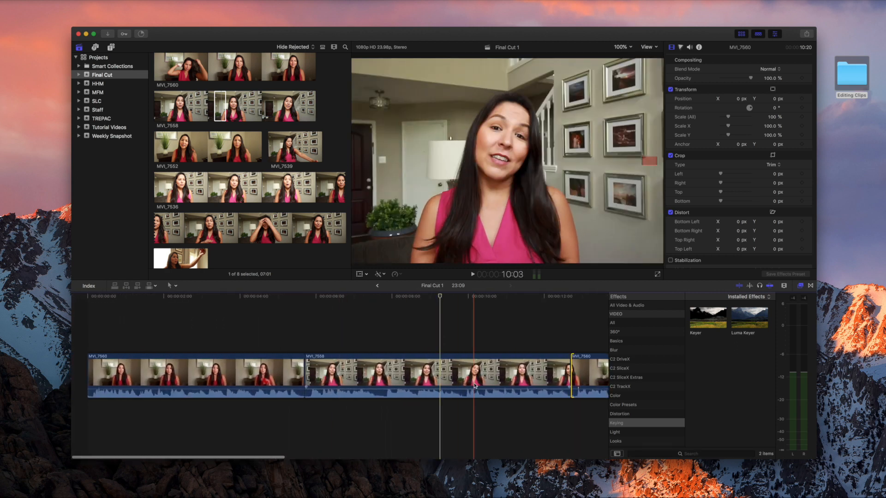
Browse the Dissolves, Movements and Lights transitions, previewing Cross Dissolve and Lens Flare.
{"action": "left_click", "coordinate": [810, 287]}
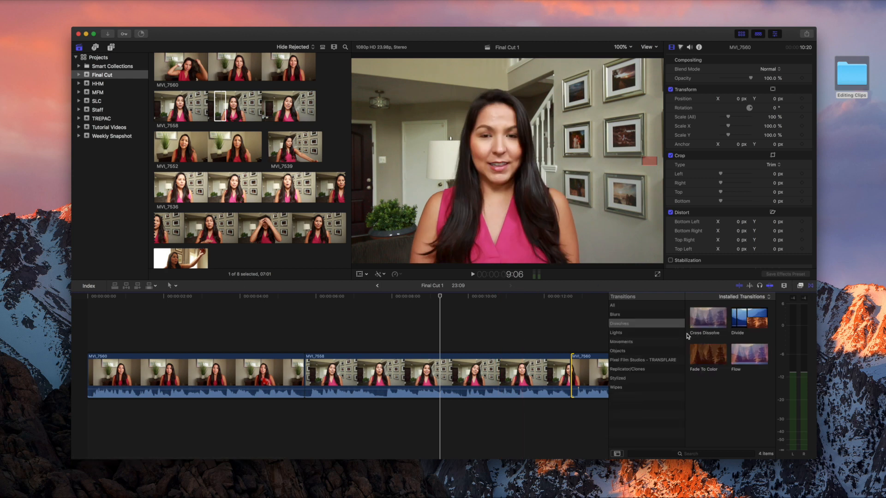
{"action": "left_click", "coordinate": [705, 315]}
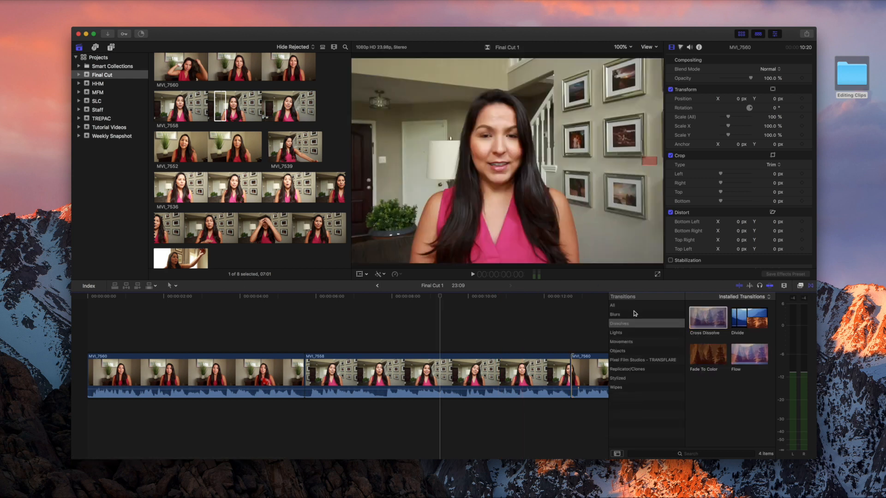
{"action": "left_click", "coordinate": [639, 345]}
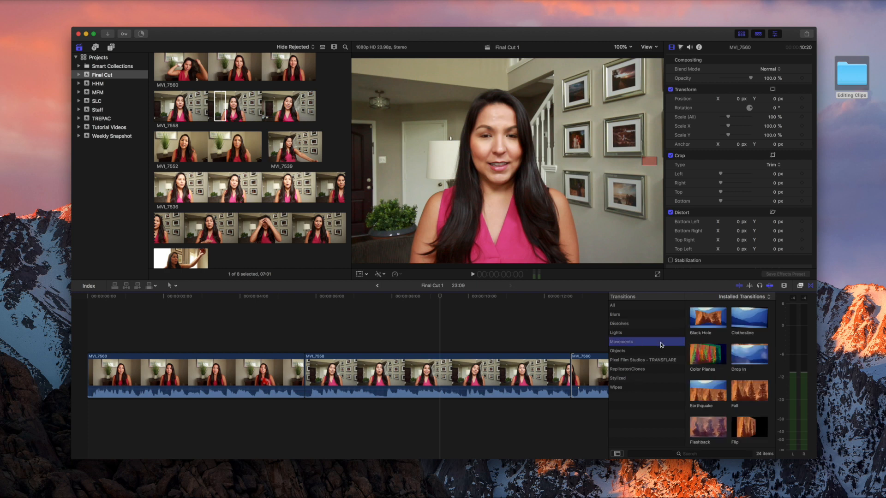
{"action": "left_click", "coordinate": [644, 334]}
{"action": "left_click", "coordinate": [645, 326]}
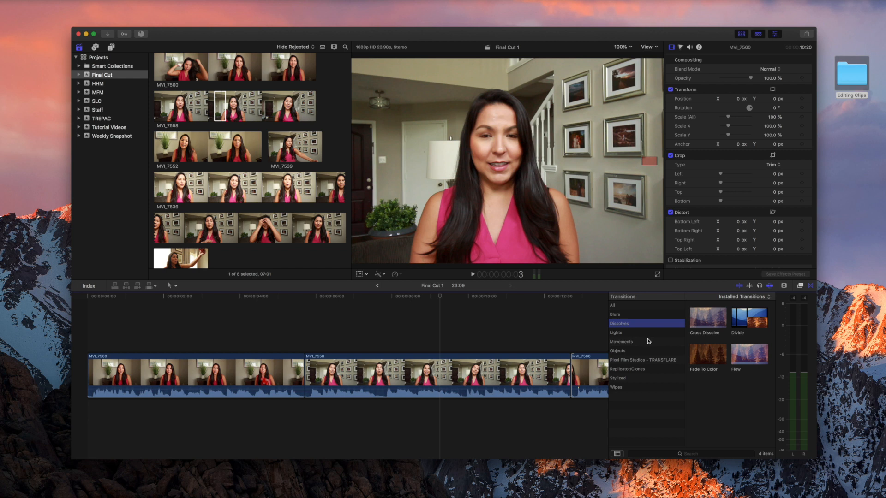
{"action": "left_click", "coordinate": [699, 321]}
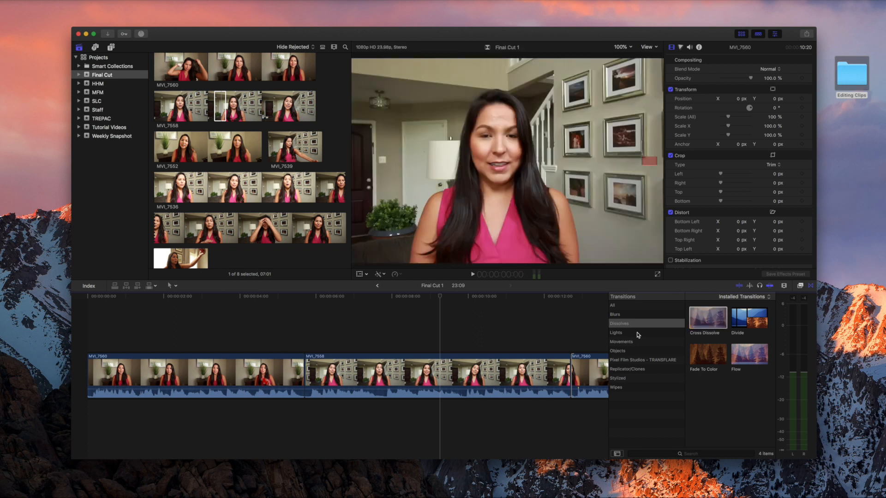
{"action": "left_click", "coordinate": [639, 333]}
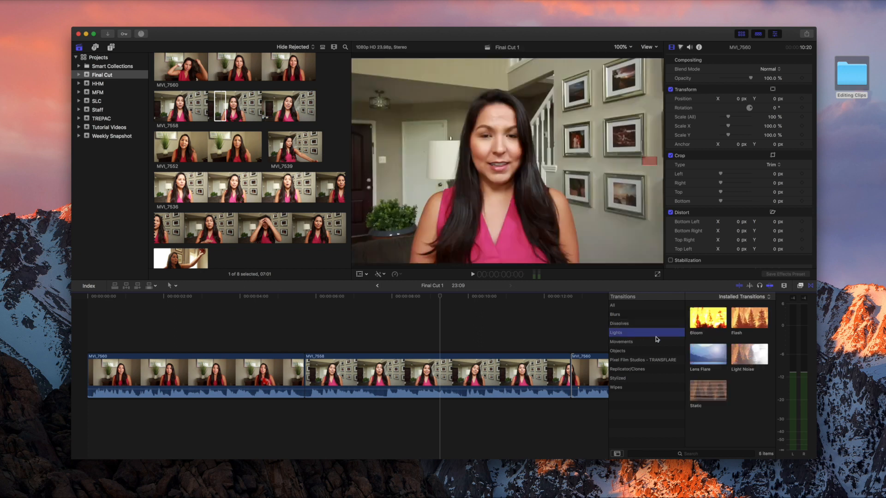
{"action": "left_click", "coordinate": [694, 362]}
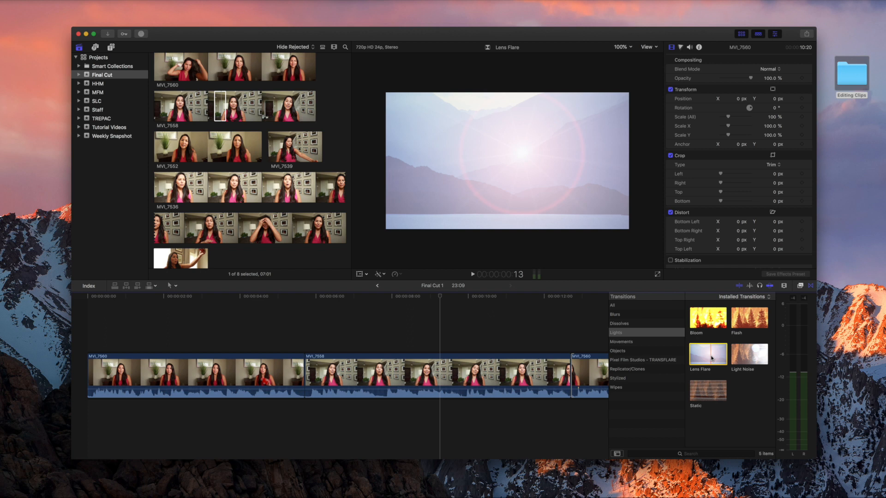
Add a Lens Flare transition at the MVI_7560/MVI_7558 cut and play through it.
{"action": "left_click_drag", "start_coordinate": [712, 358], "coordinate": [303, 374]}
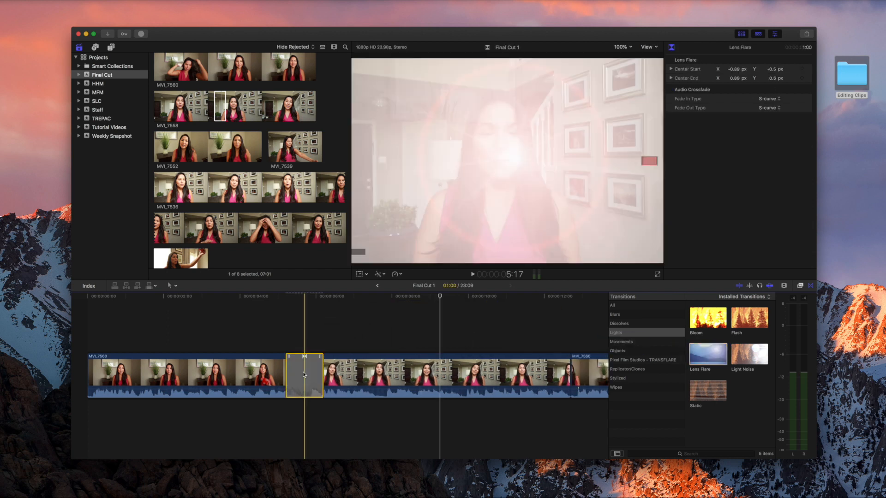
{"action": "left_click", "coordinate": [265, 341]}
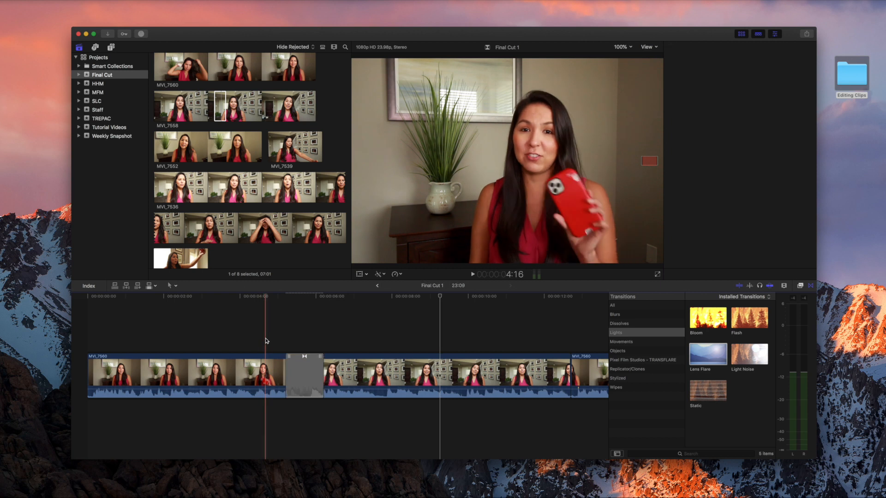
{"action": "key", "text": "space"}
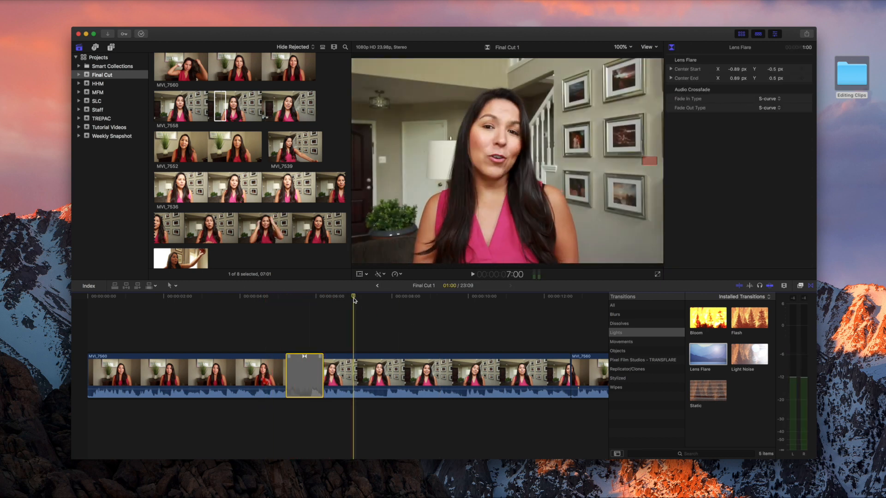
Add a Cross Dissolve at the MVI_7558/MVI_7560 cut near 12:00 and play it back.
{"action": "left_click_drag", "start_coordinate": [354, 298], "coordinate": [562, 317]}
{"action": "scroll", "coordinate": [559, 323], "scroll_direction": "right", "scroll_amount": 2}
{"action": "left_click", "coordinate": [505, 310]}
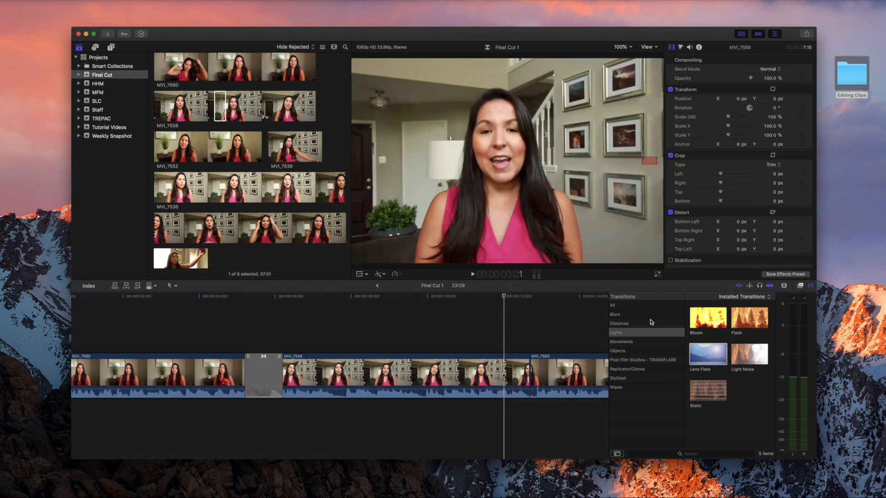
{"action": "left_click", "coordinate": [662, 325]}
{"action": "left_click_drag", "start_coordinate": [712, 321], "coordinate": [531, 371]}
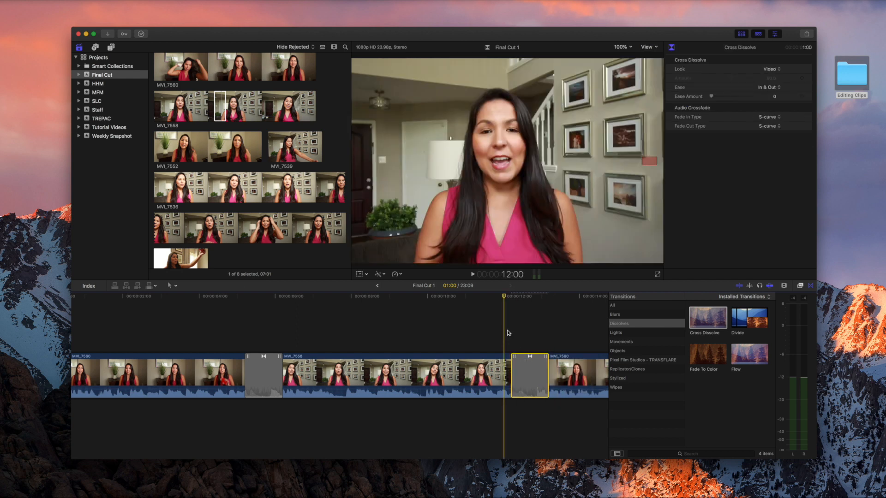
{"action": "left_click", "coordinate": [508, 332]}
{"action": "key", "text": "space"}
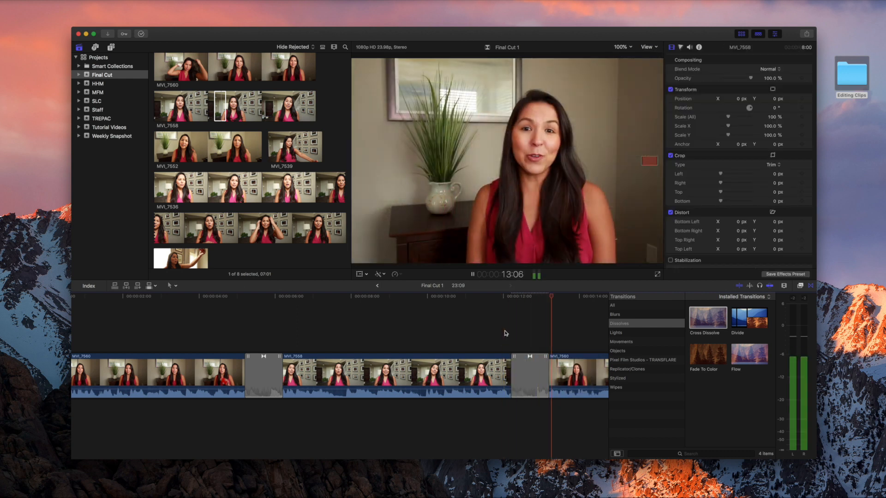
{"action": "key", "text": "space"}
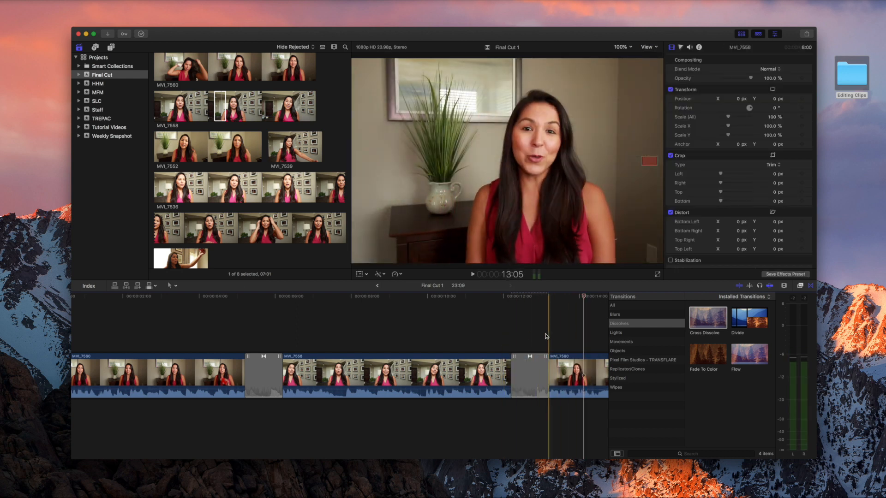
{"action": "scroll", "coordinate": [545, 335], "scroll_direction": "right", "scroll_amount": 5}
{"action": "scroll", "coordinate": [545, 336], "scroll_direction": "right", "scroll_amount": 6}
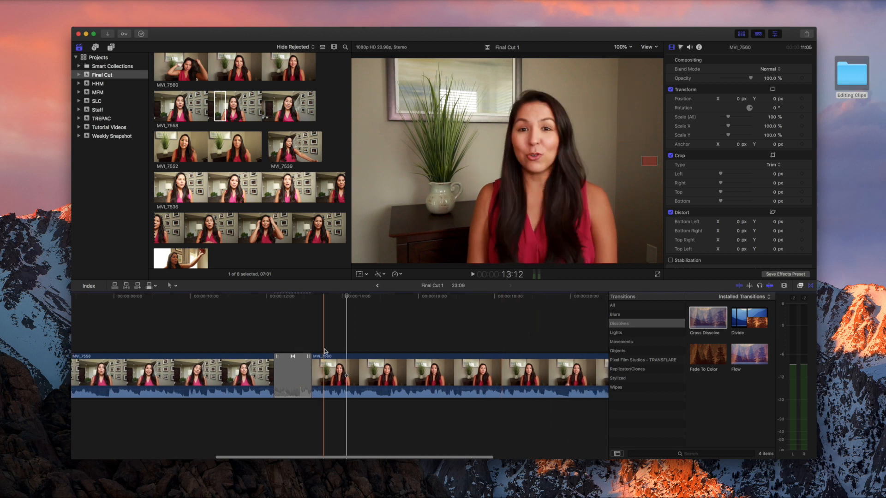
{"action": "scroll", "coordinate": [172, 376], "scroll_direction": "left", "scroll_amount": 10}
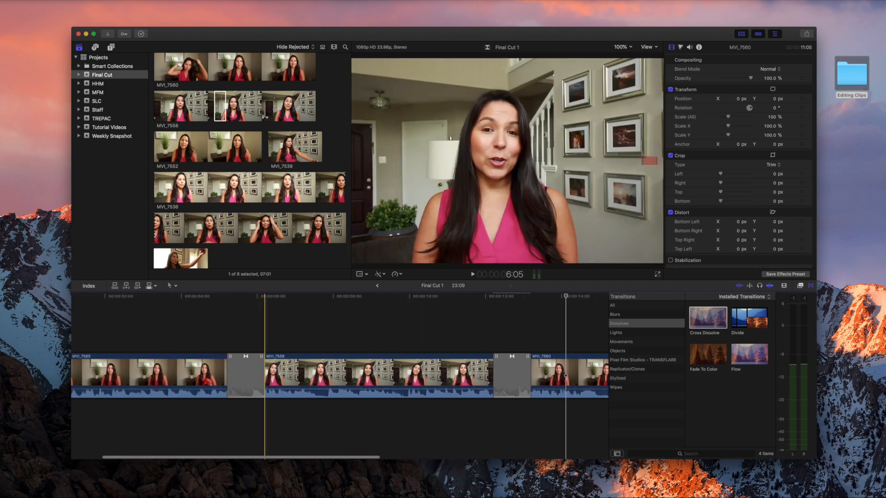
{"action": "scroll", "coordinate": [527, 379], "scroll_direction": "left", "scroll_amount": 3}
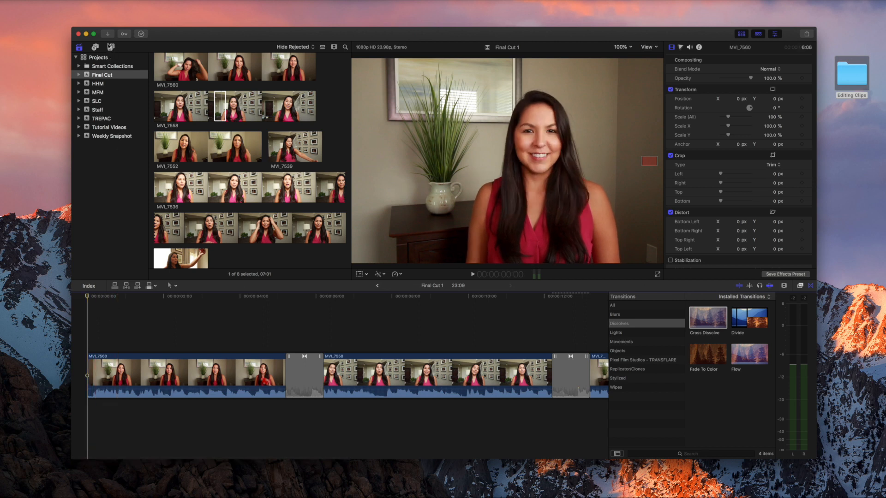
Show all installed titles, scroll through the list, and select Echo to preview its animation.
{"action": "left_click", "coordinate": [111, 48]}
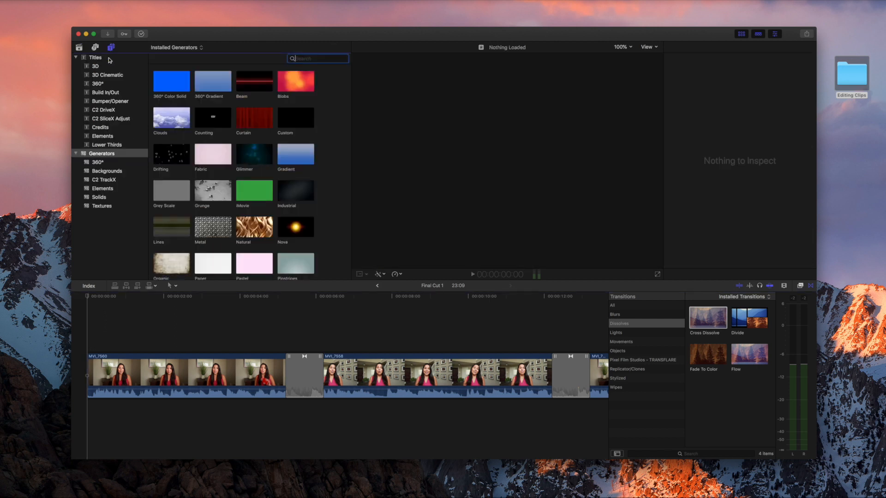
{"action": "left_click", "coordinate": [109, 57]}
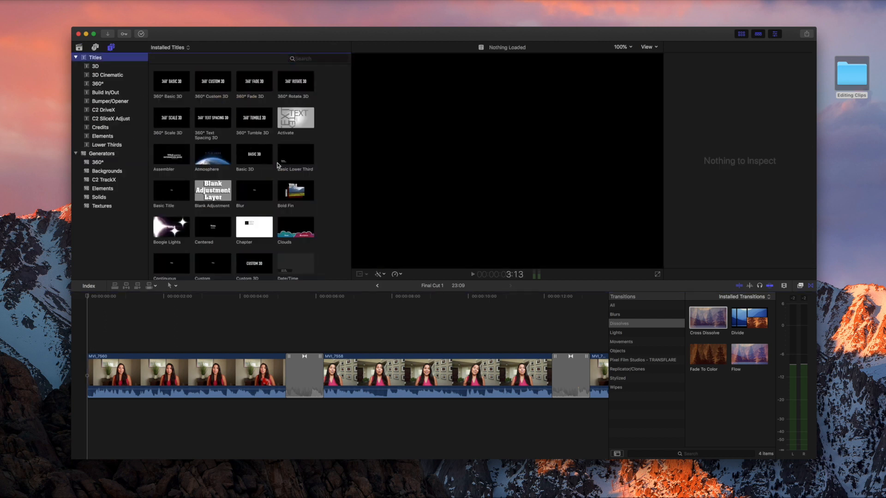
{"action": "scroll", "coordinate": [297, 197], "scroll_direction": "down", "scroll_amount": 2}
{"action": "scroll", "coordinate": [296, 197], "scroll_direction": "down", "scroll_amount": 2}
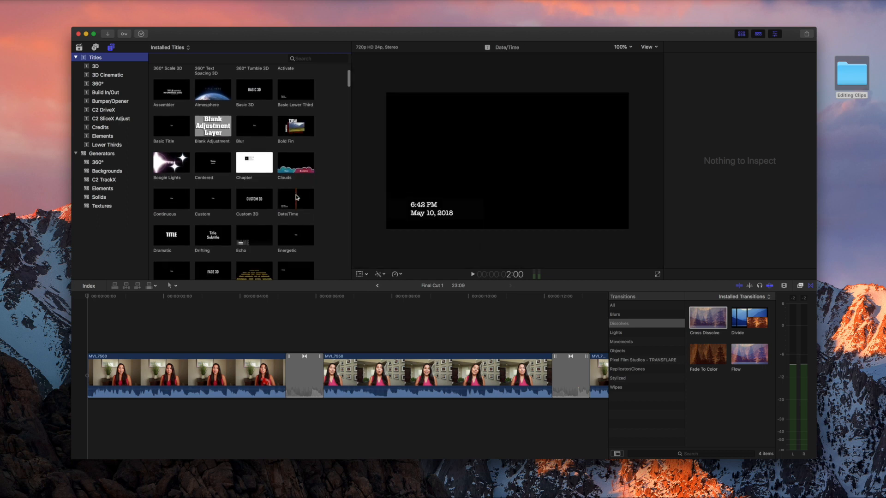
{"action": "scroll", "coordinate": [297, 197], "scroll_direction": "up", "scroll_amount": 4}
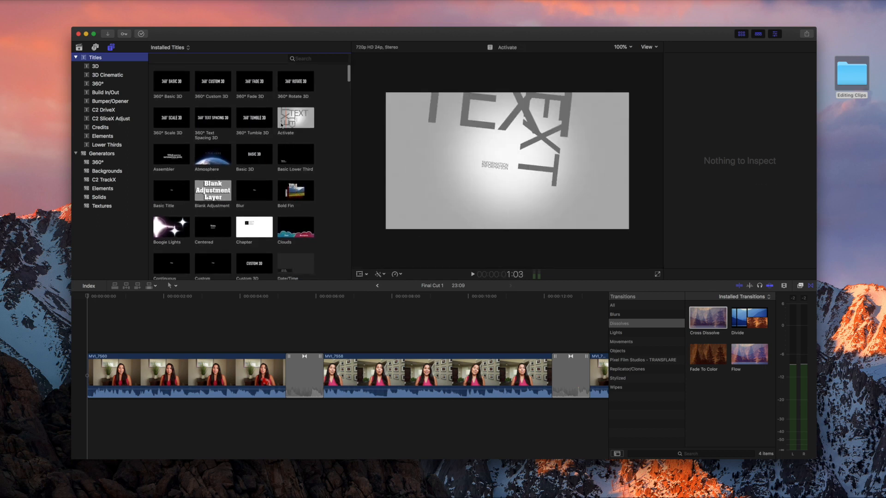
{"action": "scroll", "coordinate": [266, 167], "scroll_direction": "down", "scroll_amount": 6}
{"action": "scroll", "coordinate": [266, 167], "scroll_direction": "down", "scroll_amount": 10}
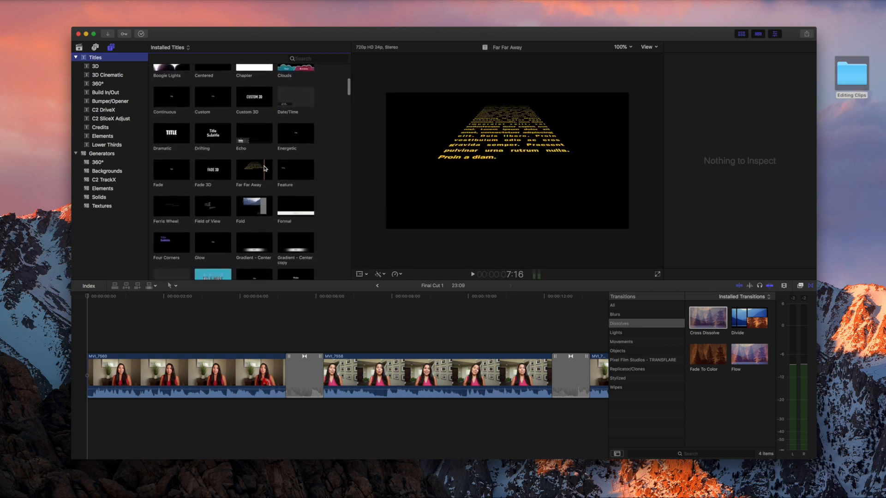
{"action": "scroll", "coordinate": [266, 170], "scroll_direction": "down", "scroll_amount": 5}
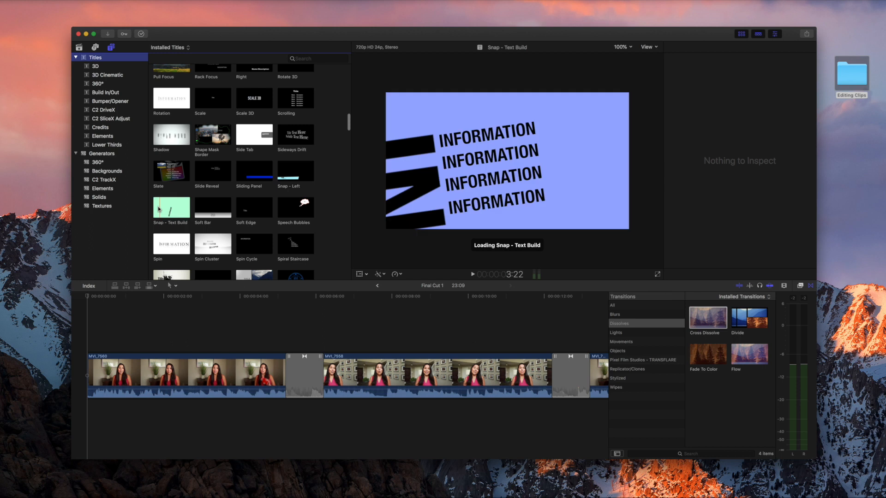
{"action": "scroll", "coordinate": [243, 208], "scroll_direction": "up", "scroll_amount": 5}
{"action": "scroll", "coordinate": [243, 208], "scroll_direction": "up", "scroll_amount": 10}
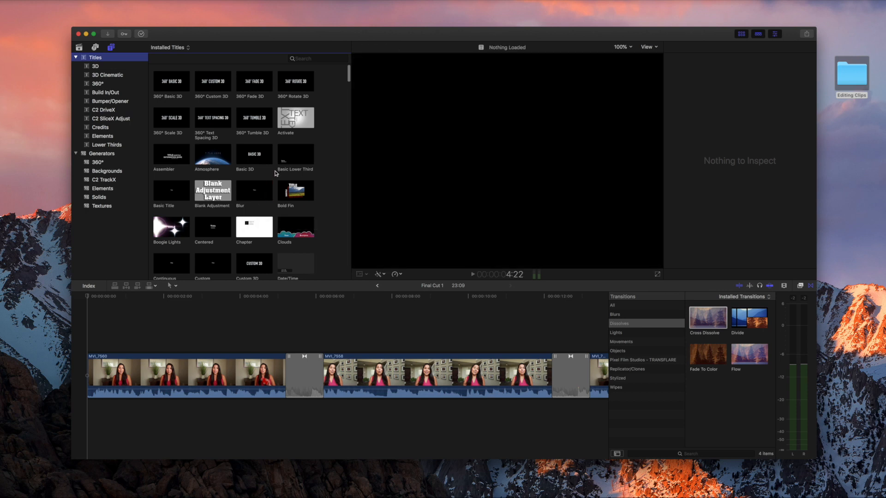
{"action": "scroll", "coordinate": [277, 175], "scroll_direction": "down", "scroll_amount": 4}
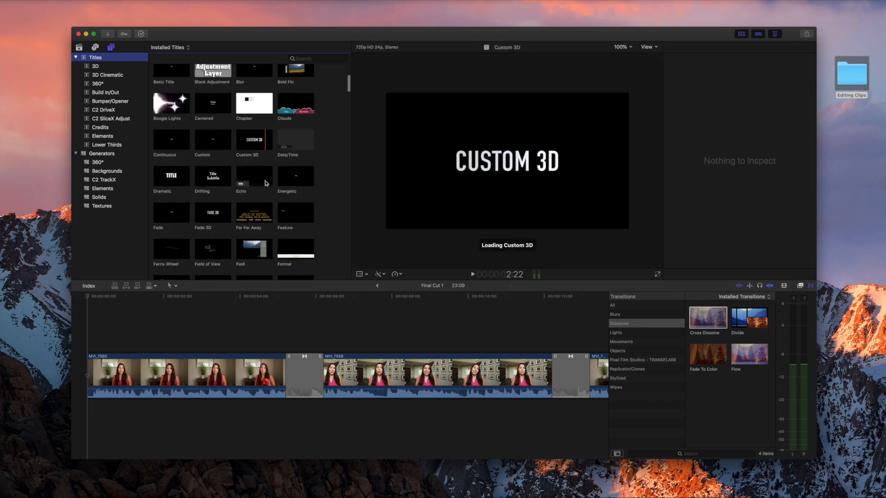
{"action": "scroll", "coordinate": [268, 183], "scroll_direction": "down", "scroll_amount": 2}
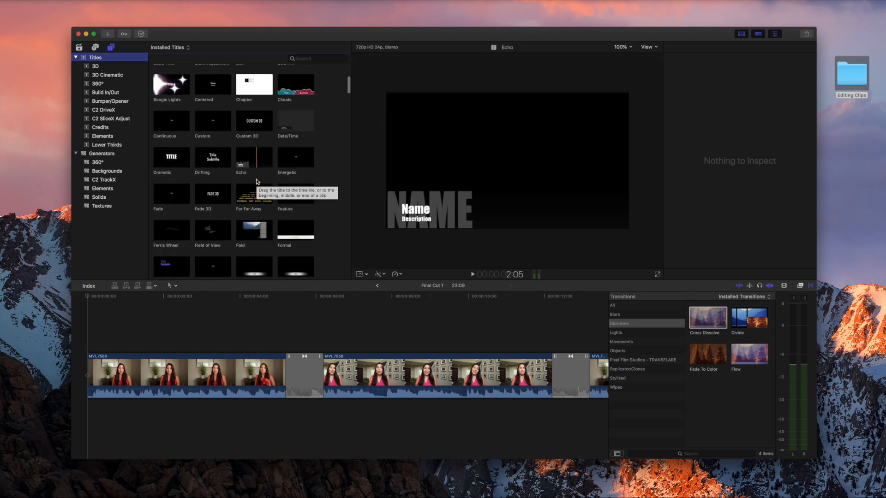
{"action": "left_click", "coordinate": [244, 156]}
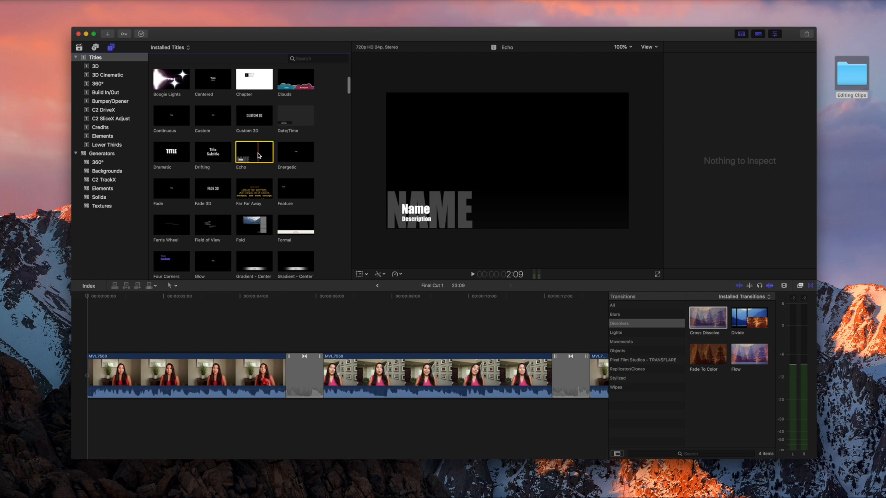
Place one Echo title above the start of MVI_7560, undoing the accidental second copy.
{"action": "left_click_drag", "start_coordinate": [258, 155], "coordinate": [87, 340]}
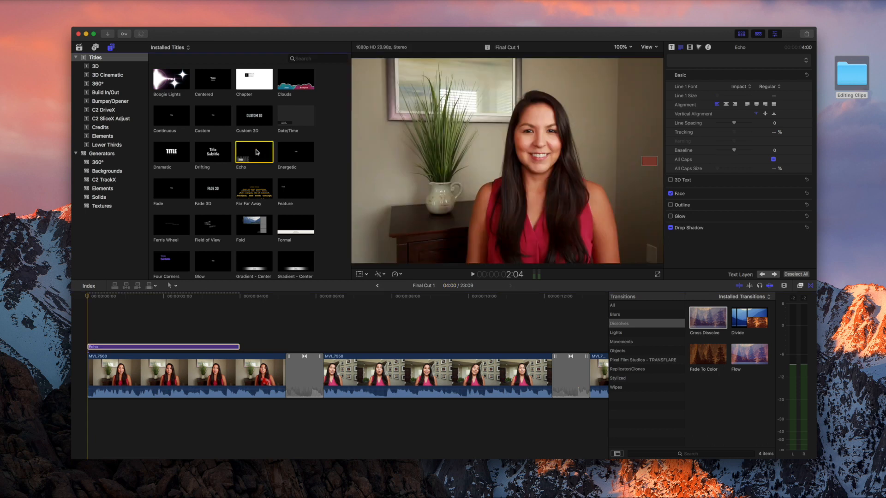
{"action": "left_click_drag", "start_coordinate": [256, 153], "coordinate": [197, 323]}
{"action": "key", "text": "super+z"}
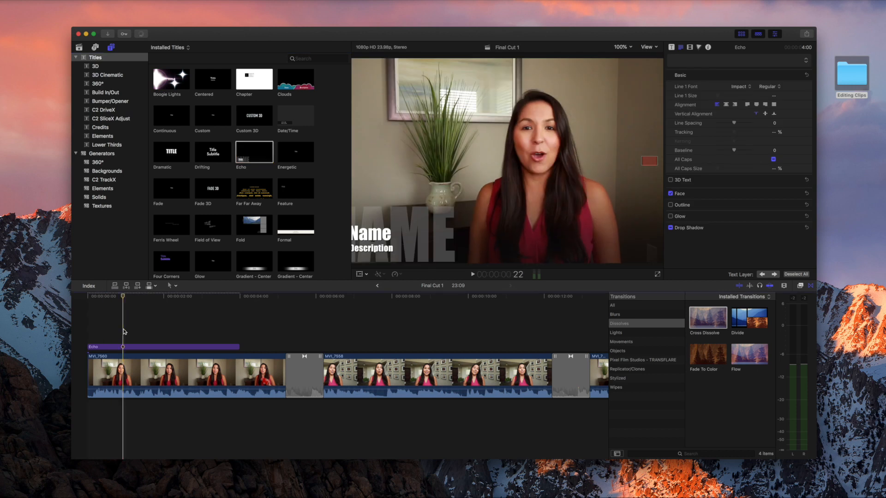
{"action": "left_click", "coordinate": [123, 347]}
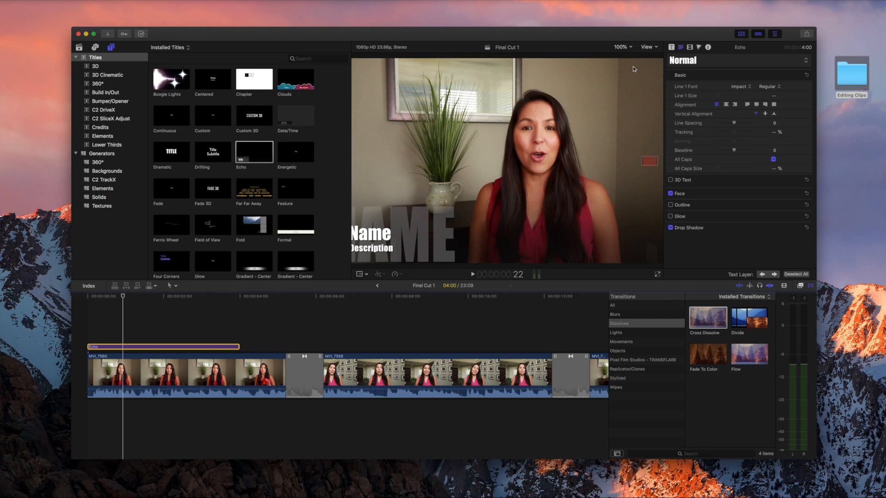
Set the viewer zoom to Fit so the whole frame shows.
{"action": "left_click", "coordinate": [631, 48]}
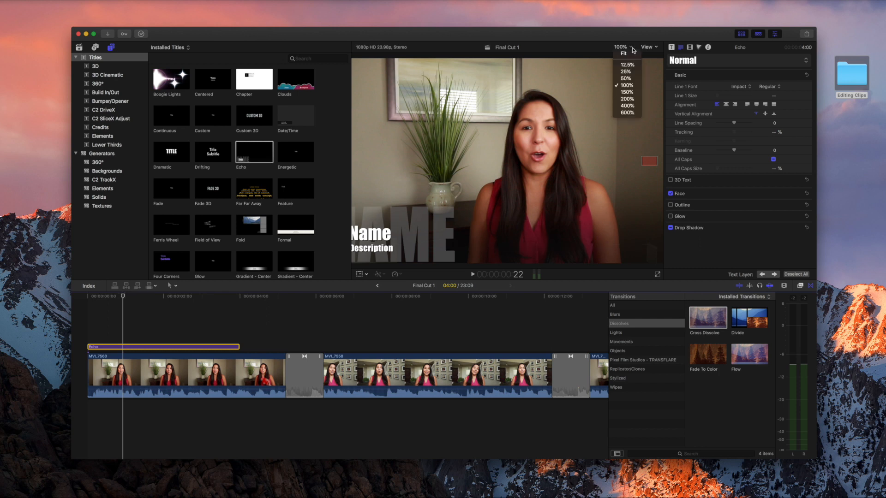
{"action": "left_click", "coordinate": [631, 79]}
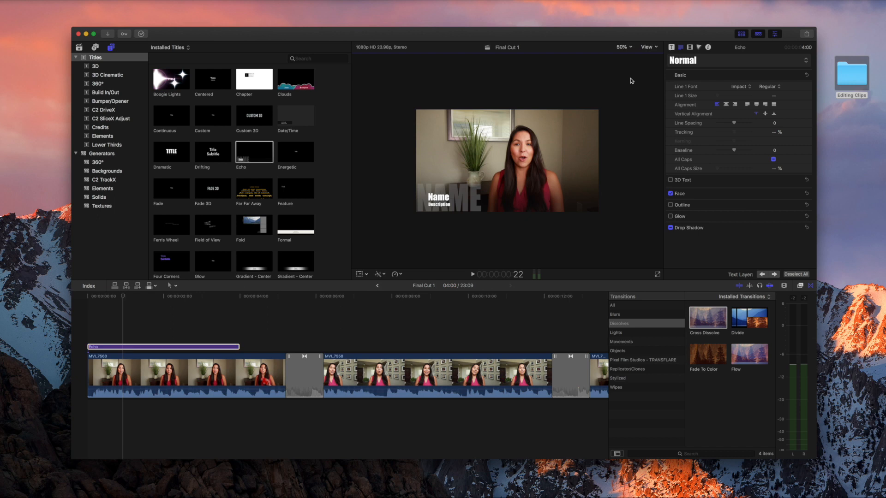
{"action": "left_click", "coordinate": [632, 48]}
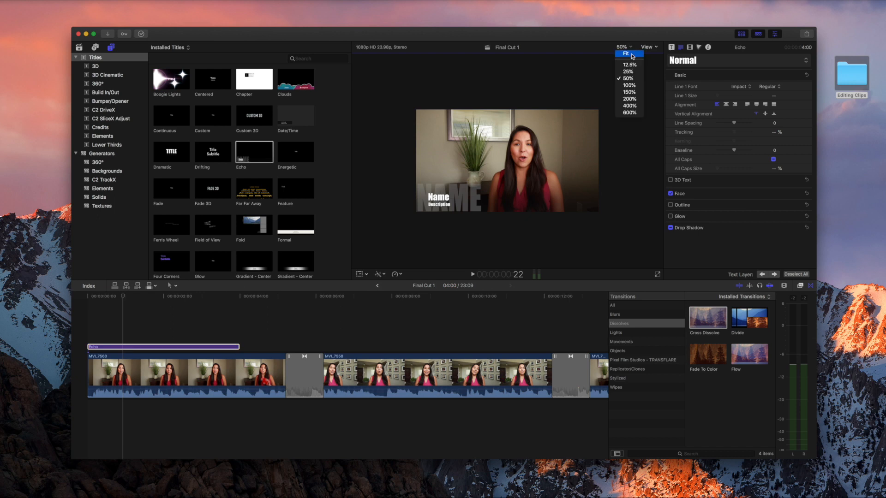
{"action": "left_click", "coordinate": [631, 54]}
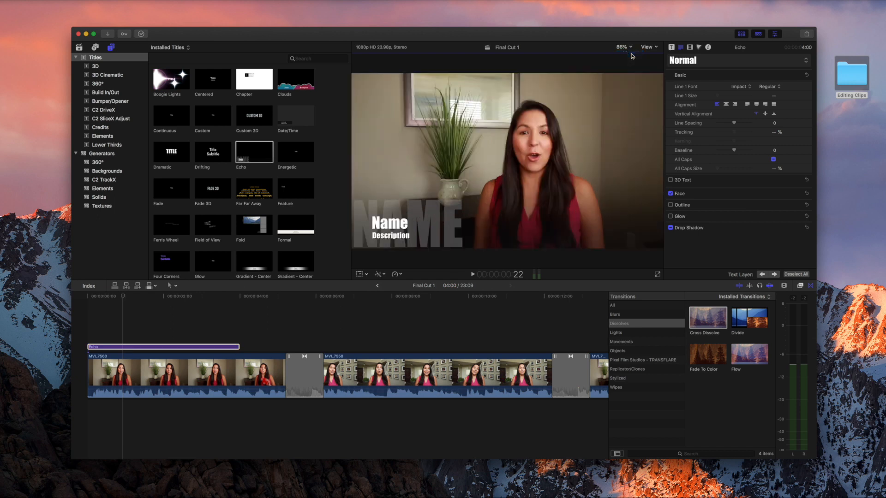
{"action": "left_click", "coordinate": [489, 290]}
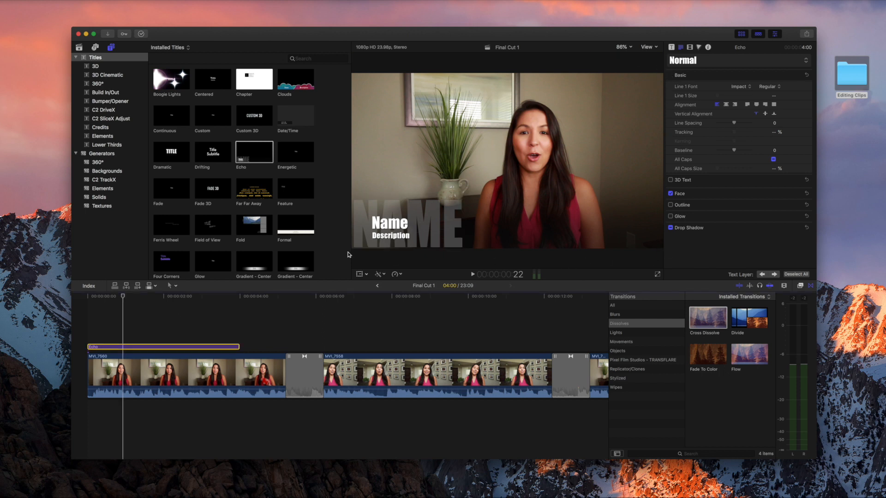
{"action": "left_click", "coordinate": [626, 48]}
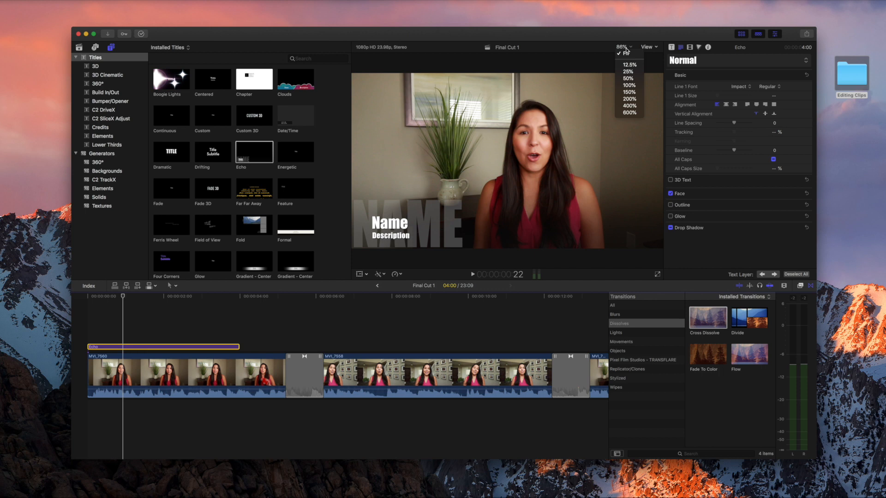
{"action": "left_click", "coordinate": [628, 46]}
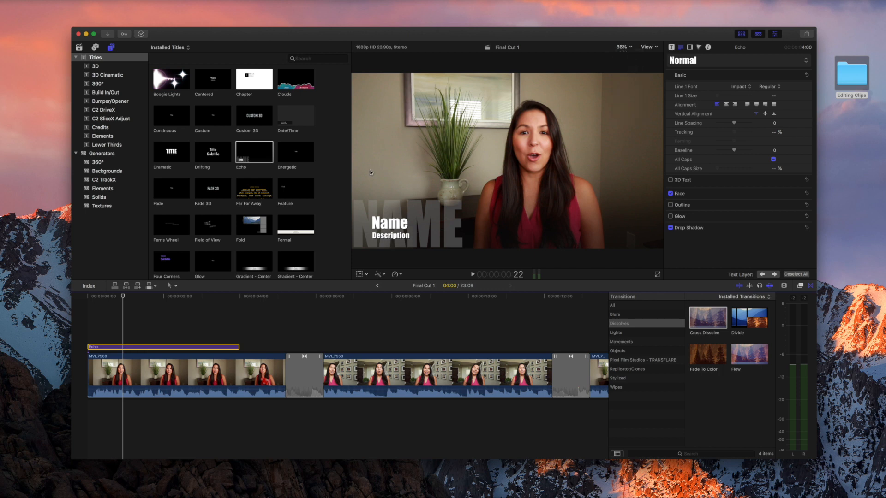
Replace the Echo title's Name line with the speaker's full name.
{"action": "double_click", "coordinate": [405, 229]}
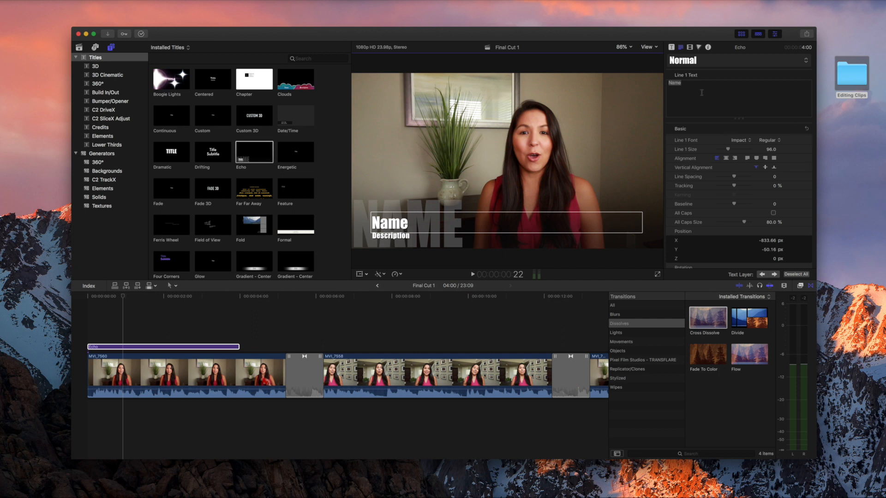
{"action": "left_click", "coordinate": [694, 85]}
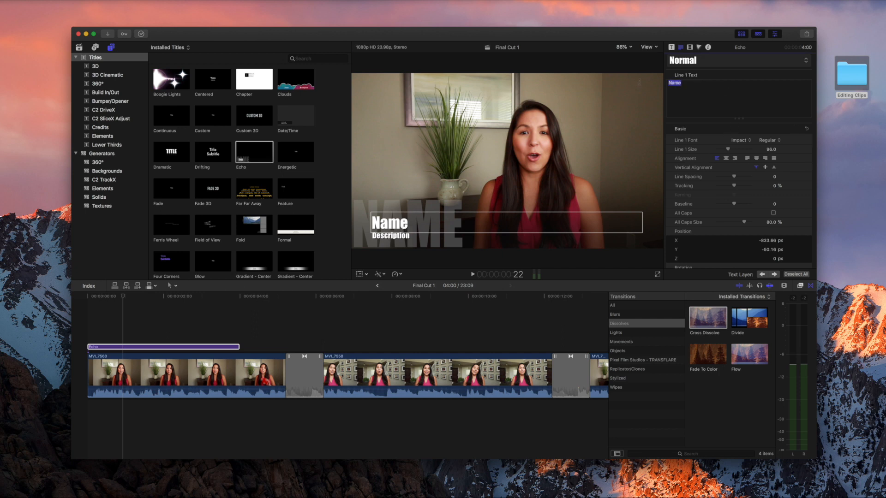
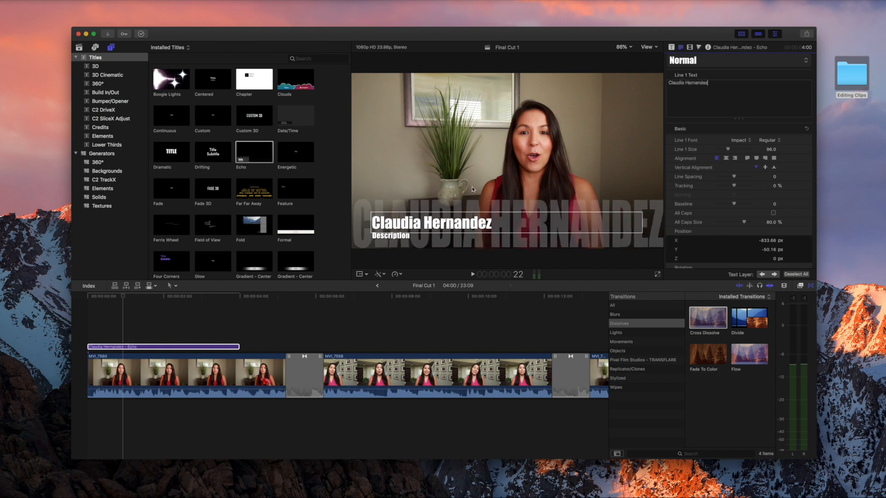
{"action": "left_click", "coordinate": [400, 239]}
{"action": "left_click", "coordinate": [400, 239]}
Enter the job title on the Description line, set to size 53 in Impact.
{"action": "left_click", "coordinate": [720, 86]}
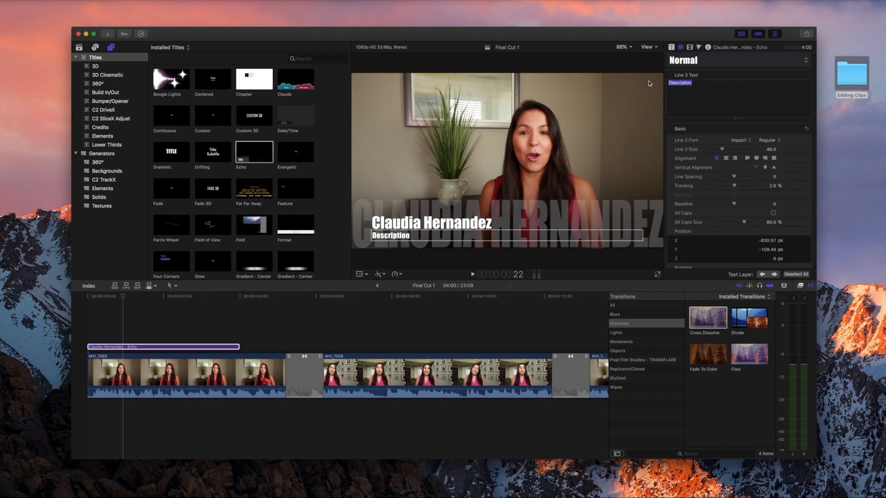
{"action": "type", "text": "Di"}
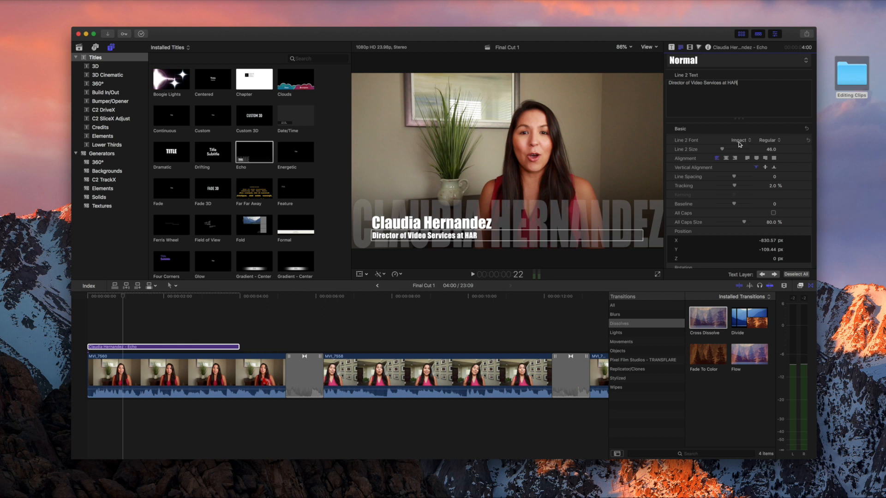
{"action": "left_click_drag", "start_coordinate": [723, 150], "coordinate": [724, 151]}
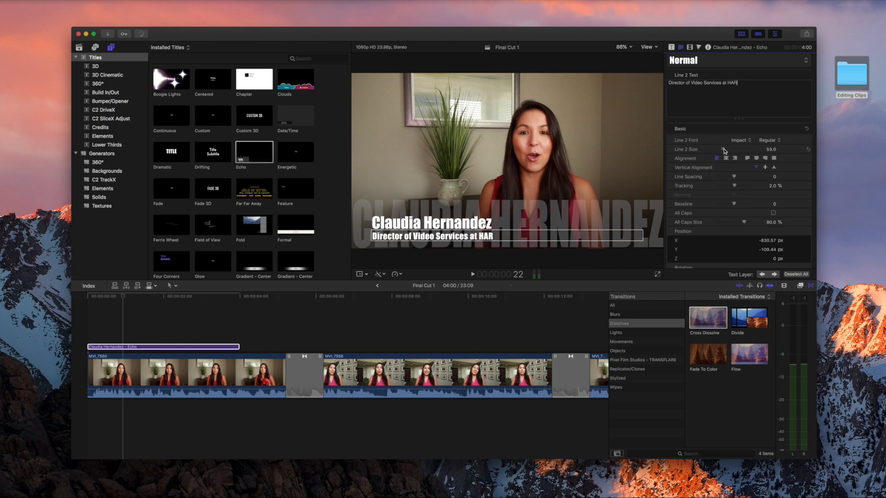
{"action": "left_click", "coordinate": [744, 143]}
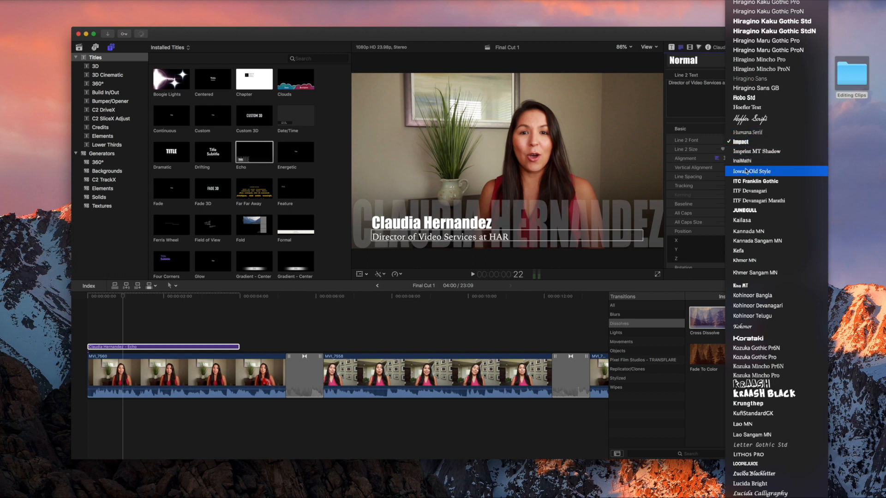
{"action": "left_click", "coordinate": [759, 142]}
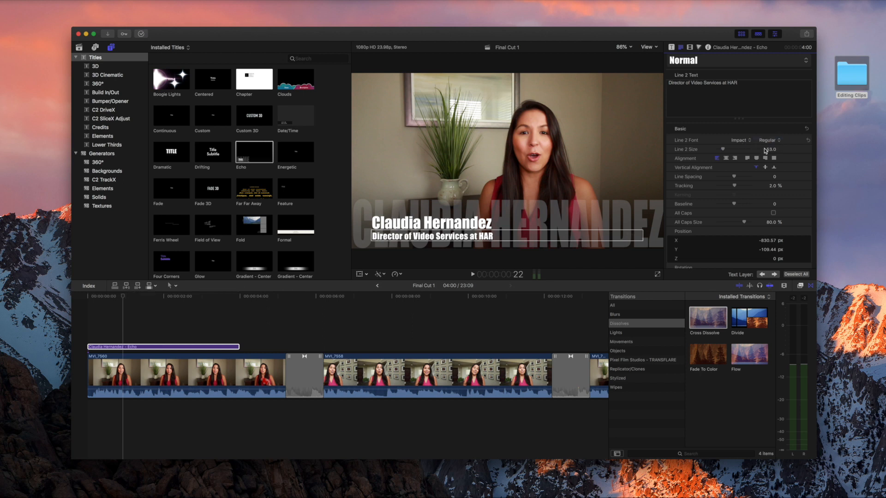
{"action": "left_click", "coordinate": [198, 347]}
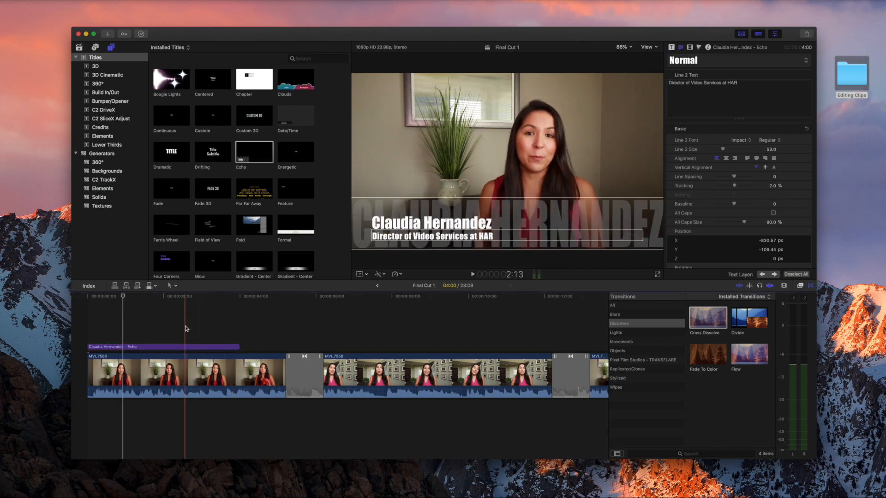
Trim the Echo name title so it ends near 3:01.
{"action": "left_click", "coordinate": [185, 327]}
{"action": "left_click", "coordinate": [204, 348]}
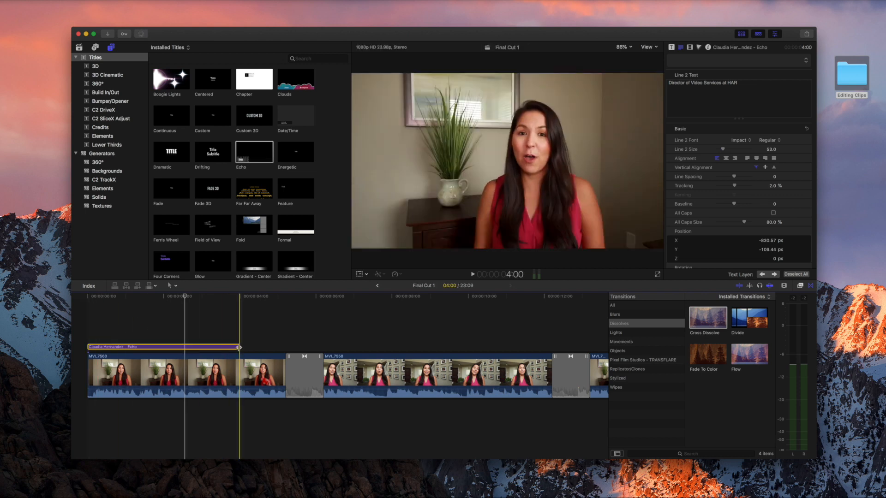
{"action": "left_click_drag", "start_coordinate": [236, 347], "coordinate": [201, 347]}
Play the sequence from the start to check the title, then move the playhead to about 21 seconds.
{"action": "left_click", "coordinate": [85, 297]}
{"action": "key", "text": "space"}
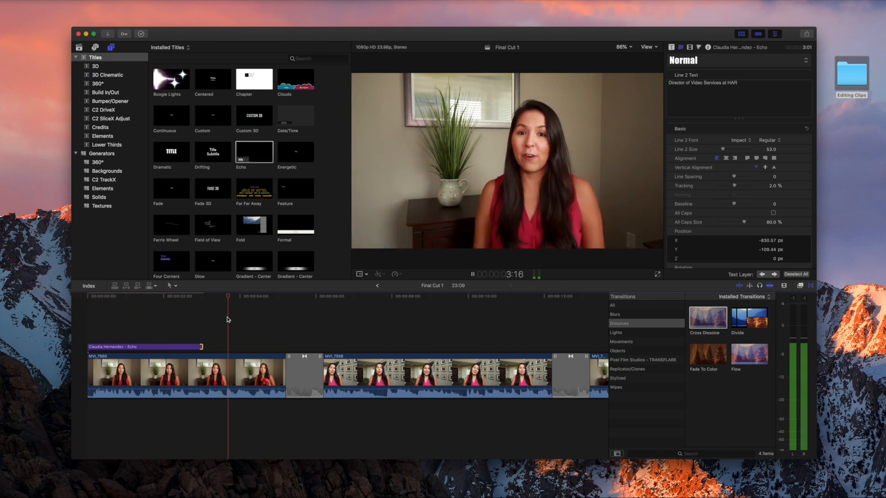
{"action": "key", "text": "space"}
{"action": "scroll", "coordinate": [354, 329], "scroll_direction": "right", "scroll_amount": 3}
{"action": "scroll", "coordinate": [354, 328], "scroll_direction": "right", "scroll_amount": 10}
{"action": "left_click", "coordinate": [362, 327]}
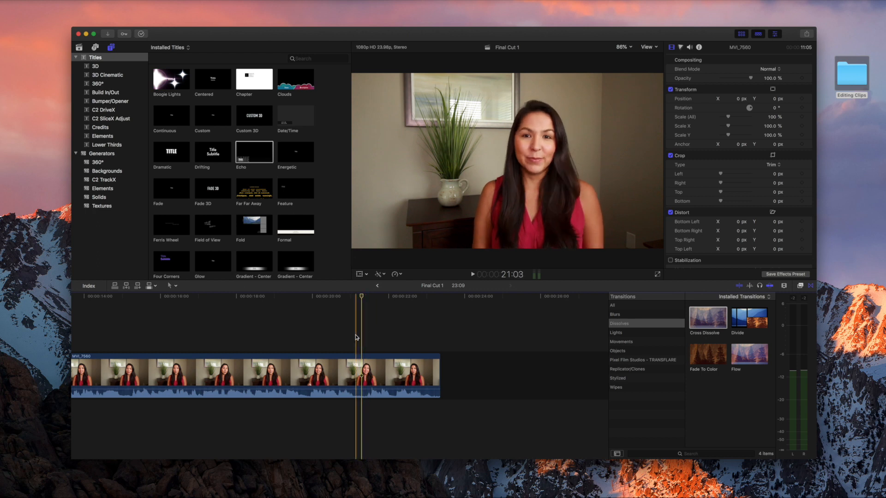
Add the Drifting title above MVI_7560 at about 19:21 and trim it to 3:12.
{"action": "left_click", "coordinate": [308, 341]}
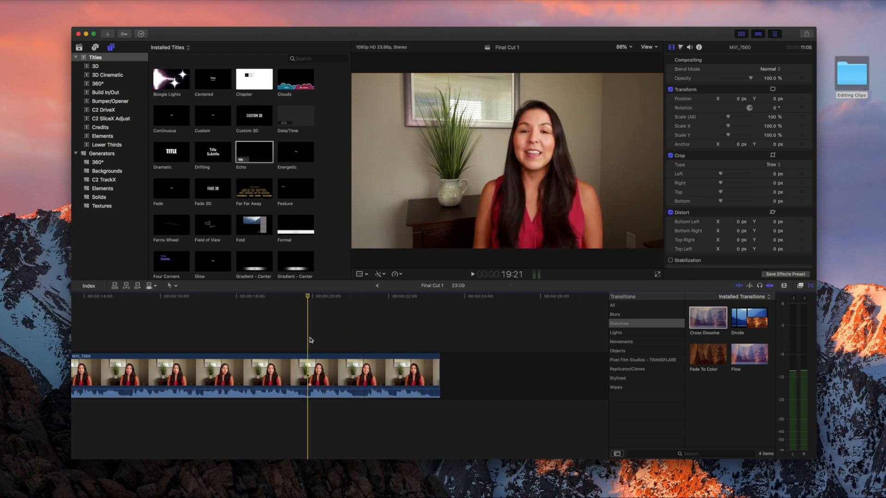
{"action": "scroll", "coordinate": [325, 180], "scroll_direction": "up", "scroll_amount": 5}
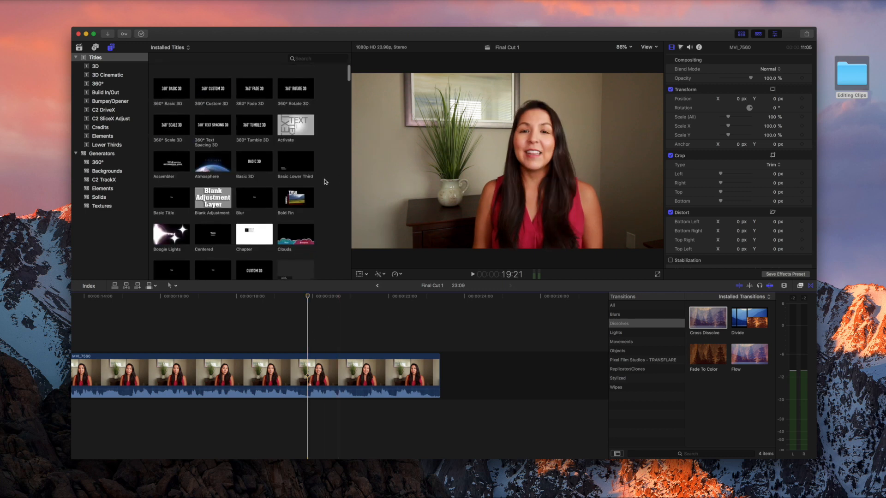
{"action": "scroll", "coordinate": [326, 183], "scroll_direction": "down", "scroll_amount": 3}
{"action": "scroll", "coordinate": [326, 185], "scroll_direction": "down", "scroll_amount": 10}
{"action": "left_click", "coordinate": [208, 107]}
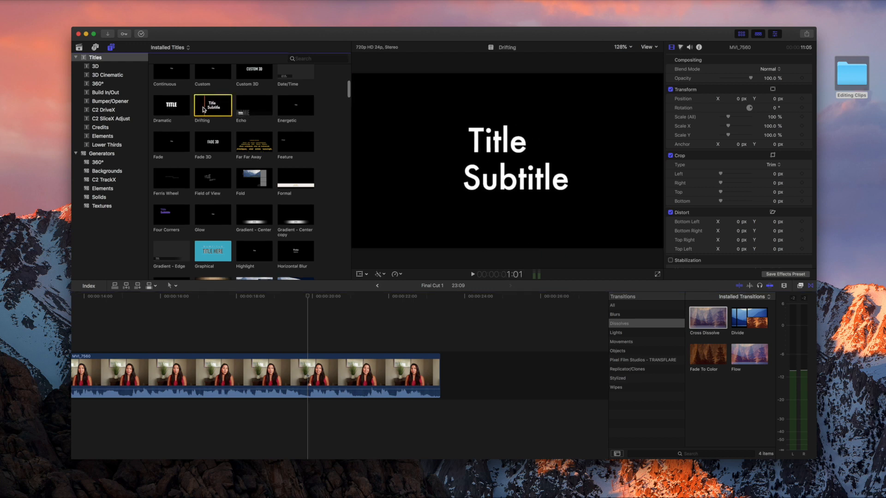
{"action": "left_click_drag", "start_coordinate": [212, 105], "coordinate": [312, 343]}
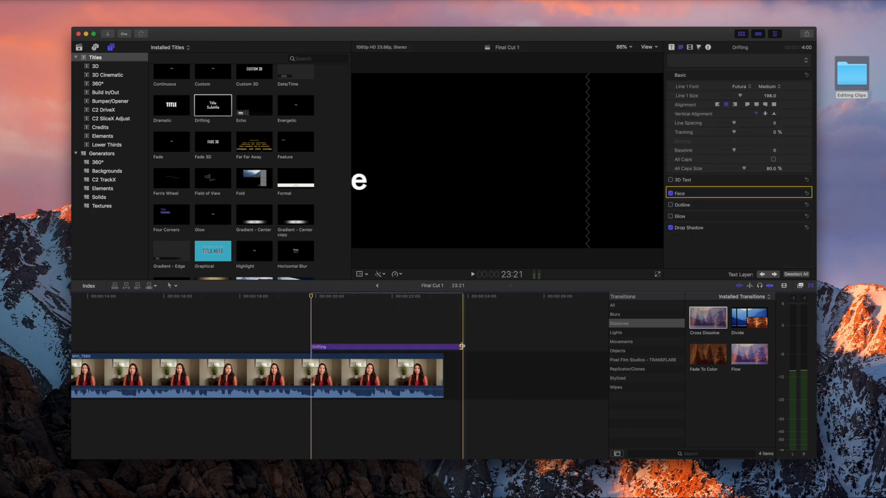
{"action": "left_click_drag", "start_coordinate": [461, 346], "coordinate": [442, 346]}
Select the Drifting title and enable on-screen repositioning in the viewer.
{"action": "left_click", "coordinate": [364, 349]}
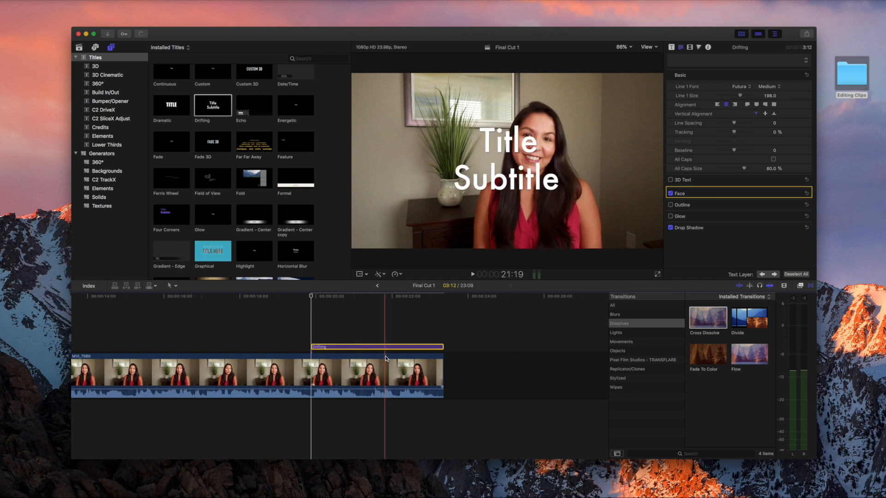
{"action": "left_click", "coordinate": [362, 297]}
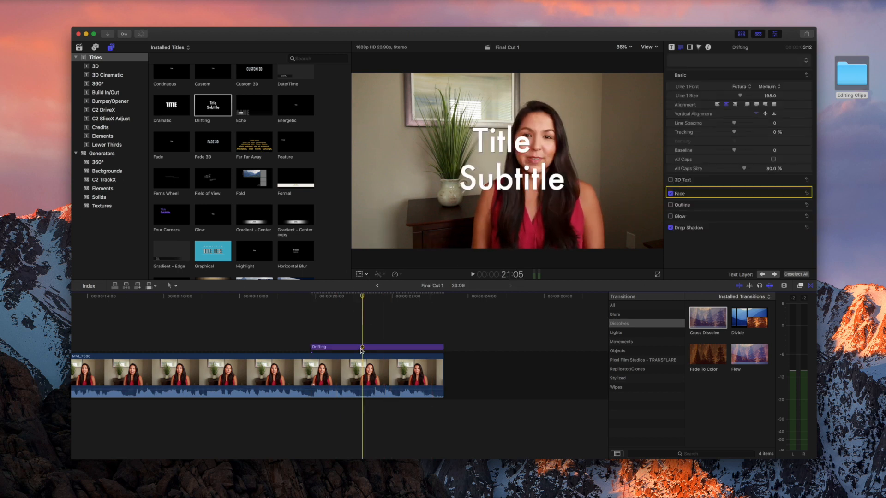
{"action": "left_click", "coordinate": [359, 275]}
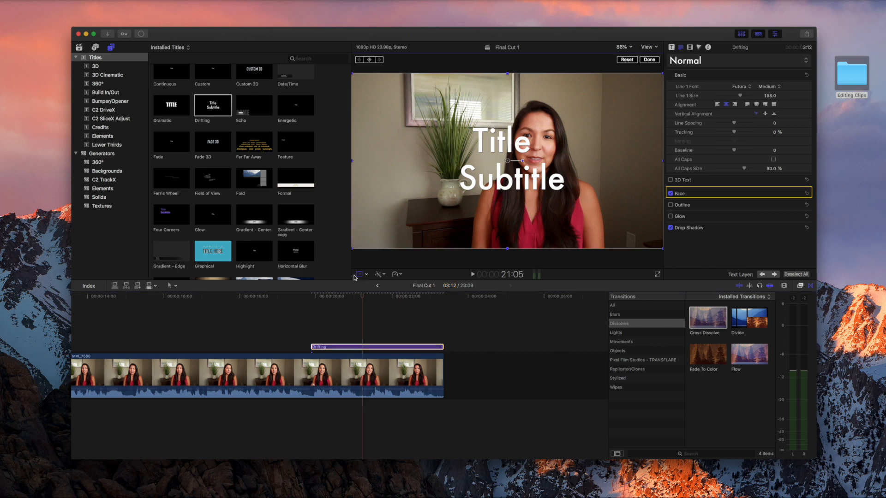
Move the Drifting title to the lower left and change its first line to a smaller 'youtube.com/hartv'.
{"action": "left_click_drag", "start_coordinate": [520, 236], "coordinate": [452, 283]}
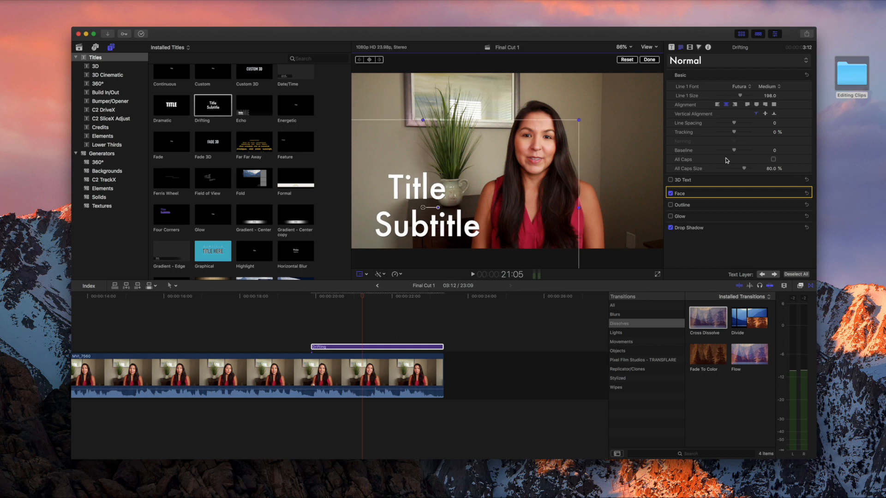
{"action": "left_click", "coordinate": [649, 60]}
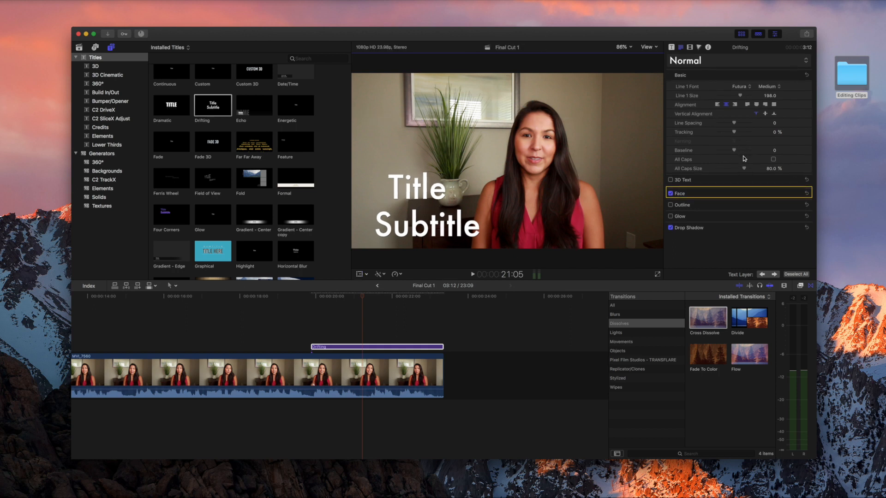
{"action": "left_click", "coordinate": [428, 190]}
{"action": "left_click_drag", "start_coordinate": [688, 83], "coordinate": [645, 82]}
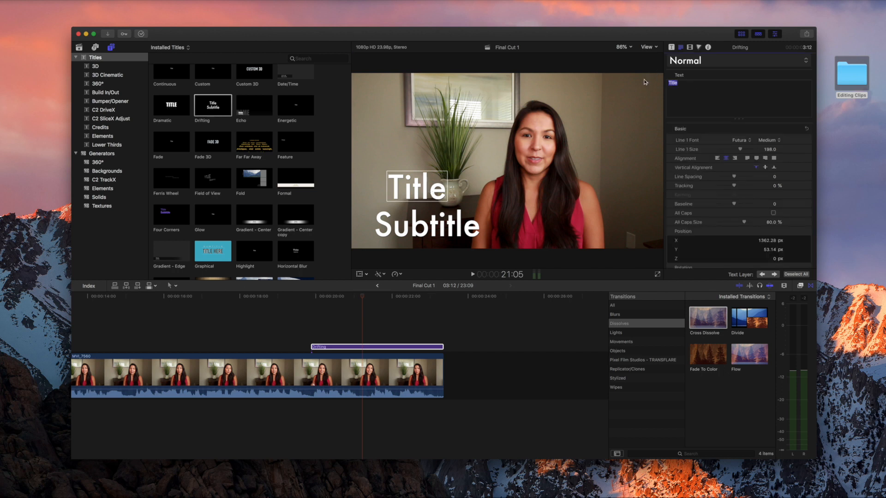
{"action": "type", "text": "youtube"}
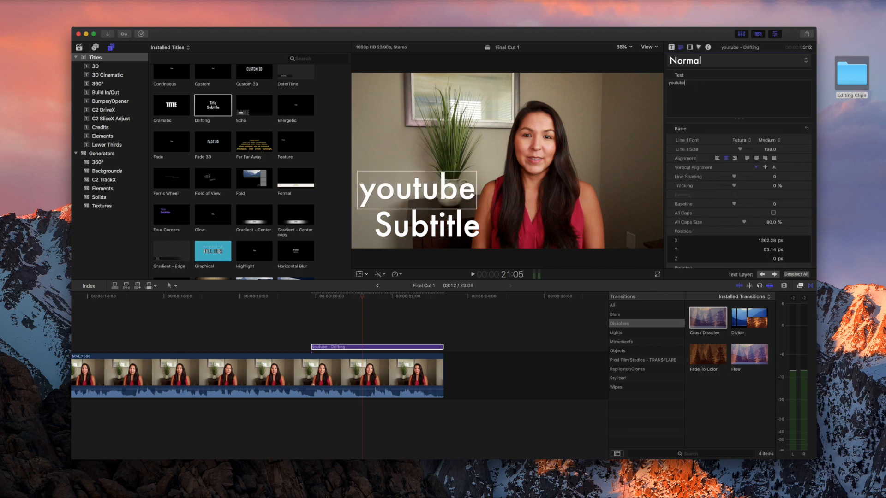
{"action": "type", "text": ".com/h"}
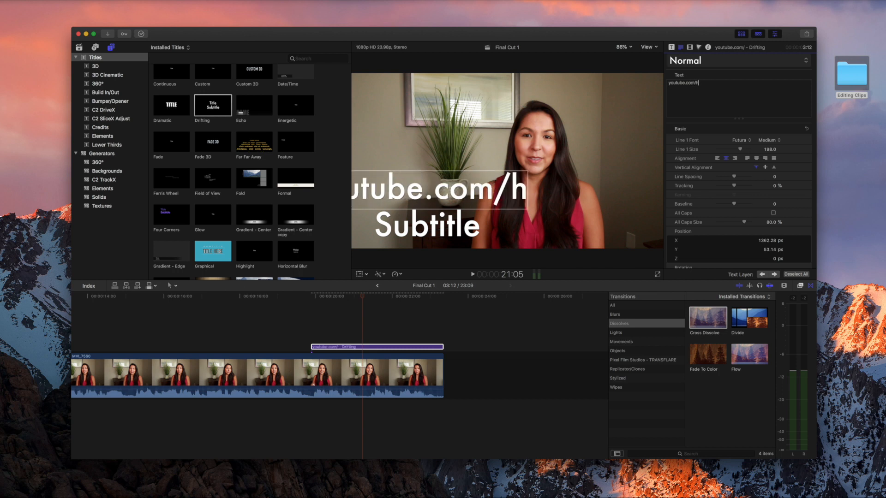
{"action": "type", "text": "artv"}
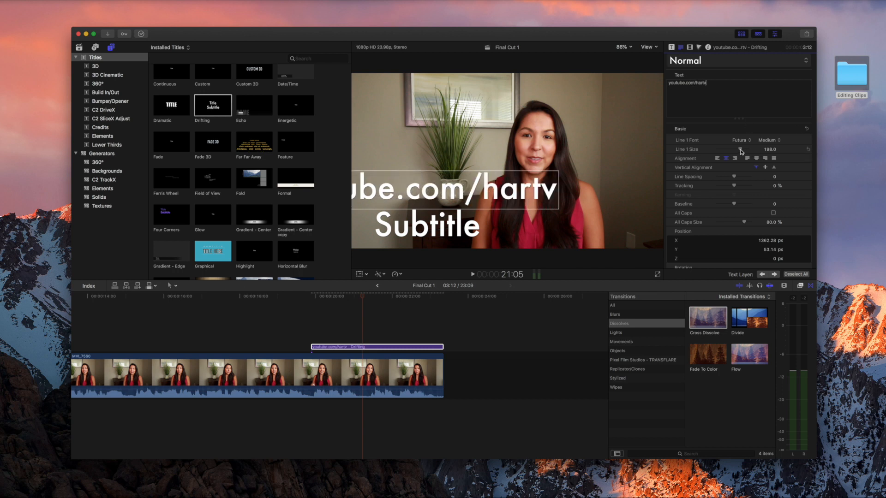
{"action": "left_click_drag", "start_coordinate": [740, 151], "coordinate": [727, 151]}
Change the subtitle line to 'Subscribe!' at size 104.
{"action": "double_click", "coordinate": [427, 225]}
{"action": "type", "text": "S"}
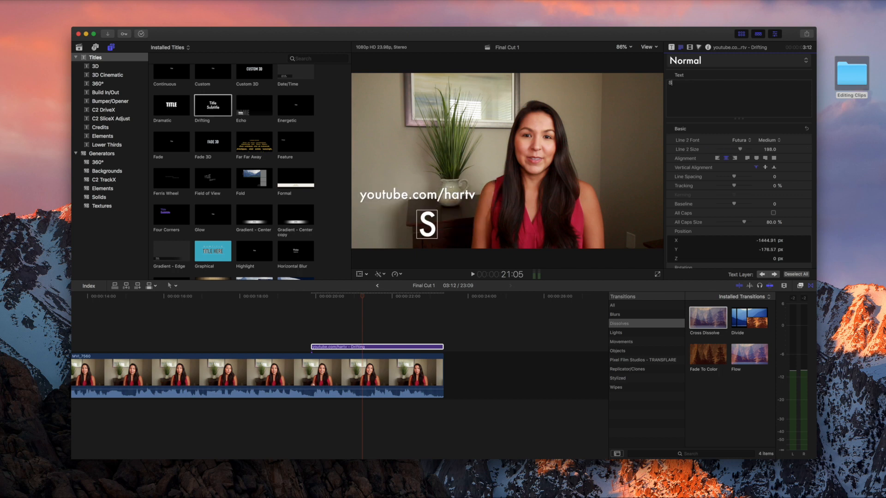
{"action": "type", "text": "ubscri"}
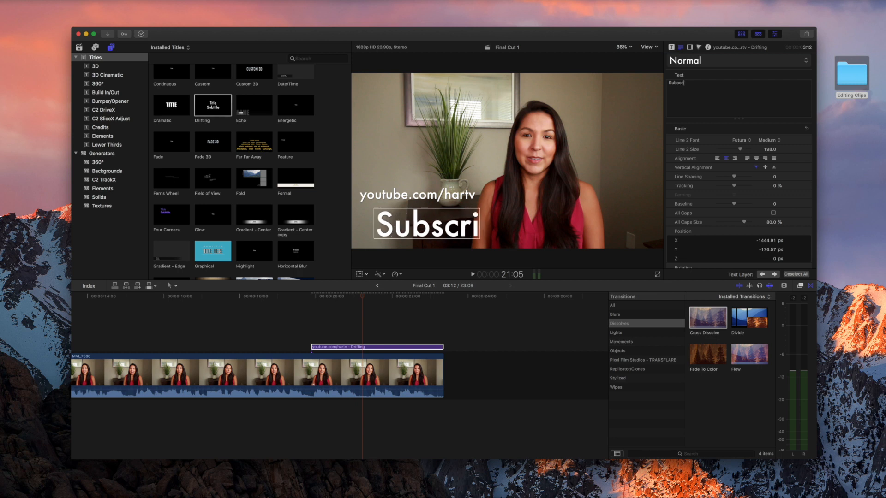
{"action": "type", "text": "be!"}
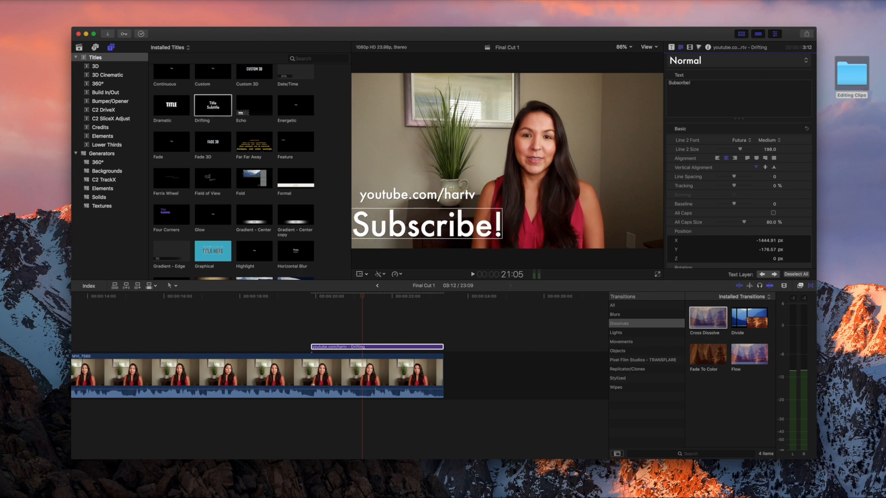
{"action": "left_click_drag", "start_coordinate": [740, 149], "coordinate": [727, 151]}
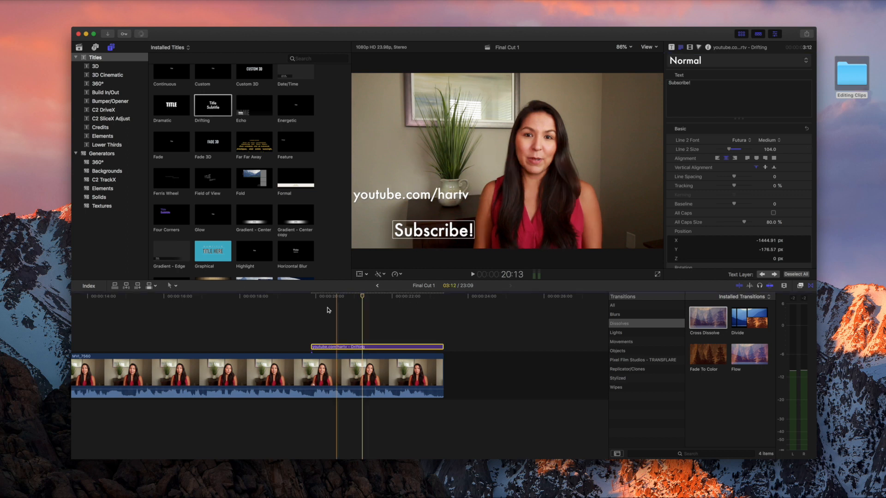
{"action": "left_click", "coordinate": [312, 315]}
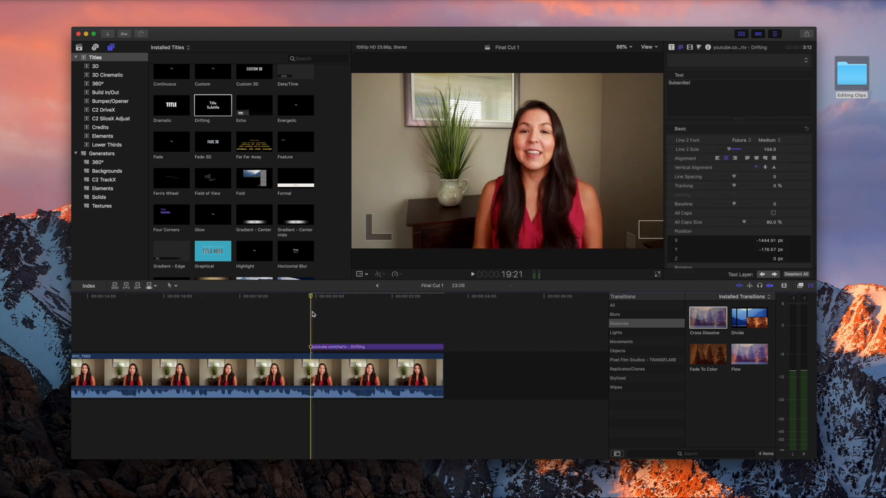
Turn off Build Out for the Drifting end title so it doesn't animate out.
{"action": "key", "text": "space"}
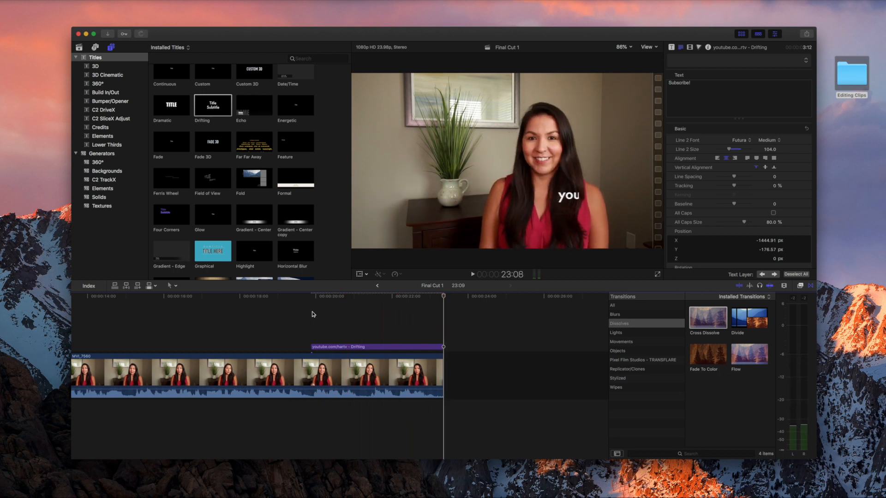
{"action": "left_click", "coordinate": [434, 347]}
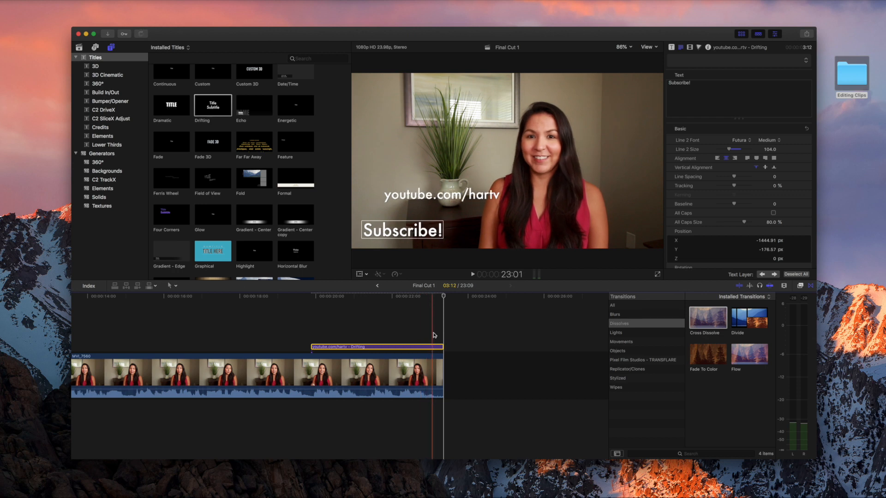
{"action": "left_click", "coordinate": [672, 48]}
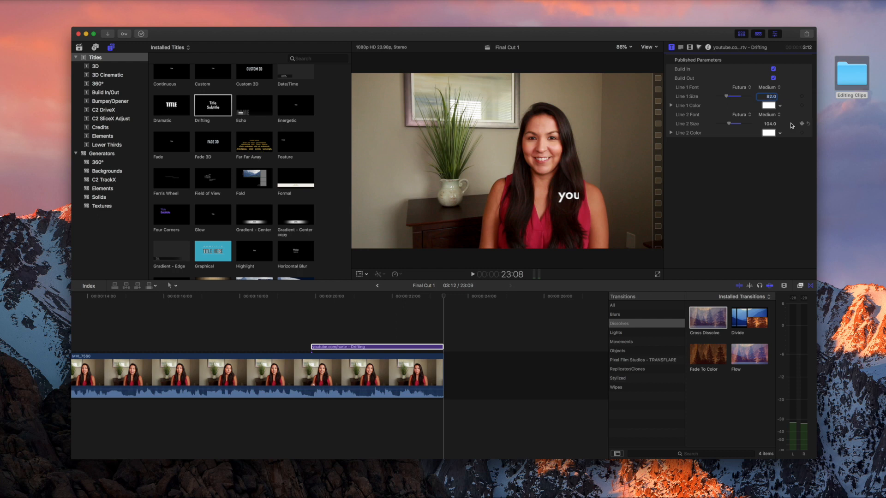
{"action": "left_click", "coordinate": [773, 79]}
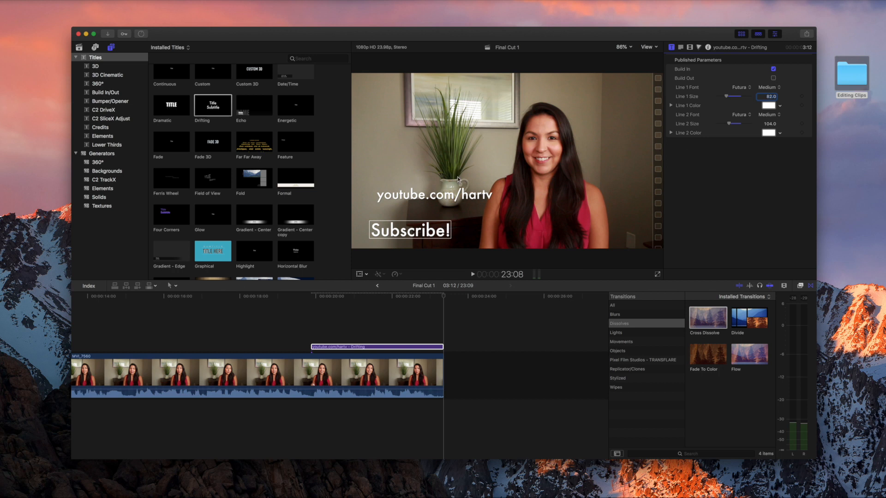
Replay the end title from 19:21 and select the youtube.com/hartv line to reposition.
{"action": "left_click", "coordinate": [310, 309]}
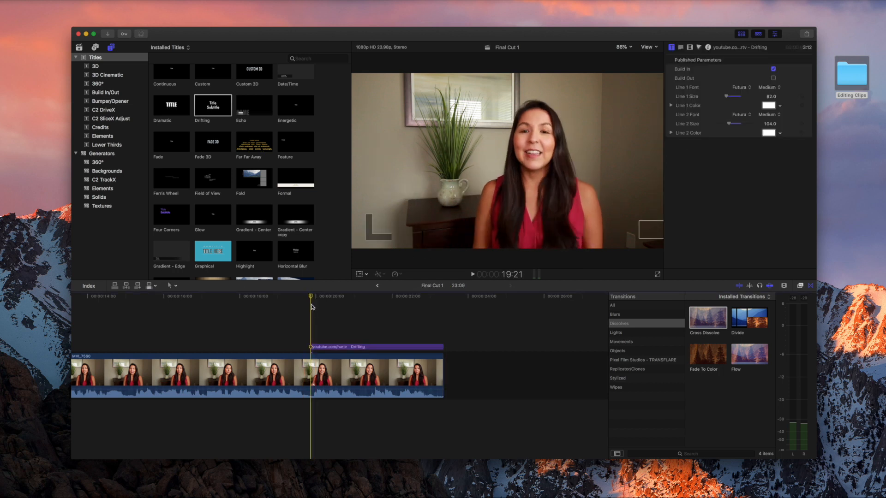
{"action": "key", "text": "space"}
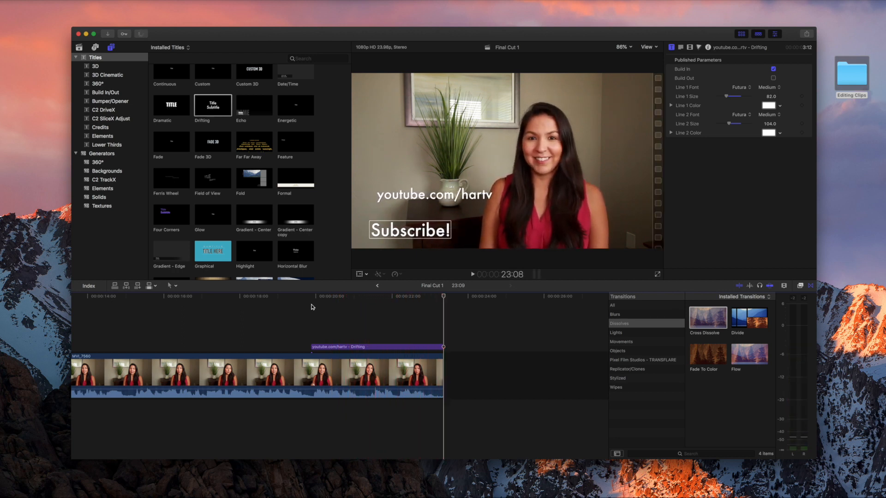
{"action": "double_click", "coordinate": [429, 199]}
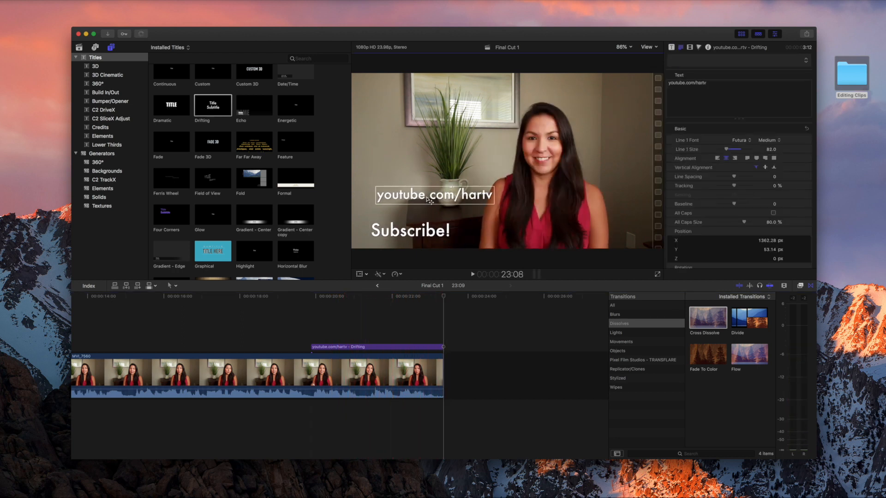